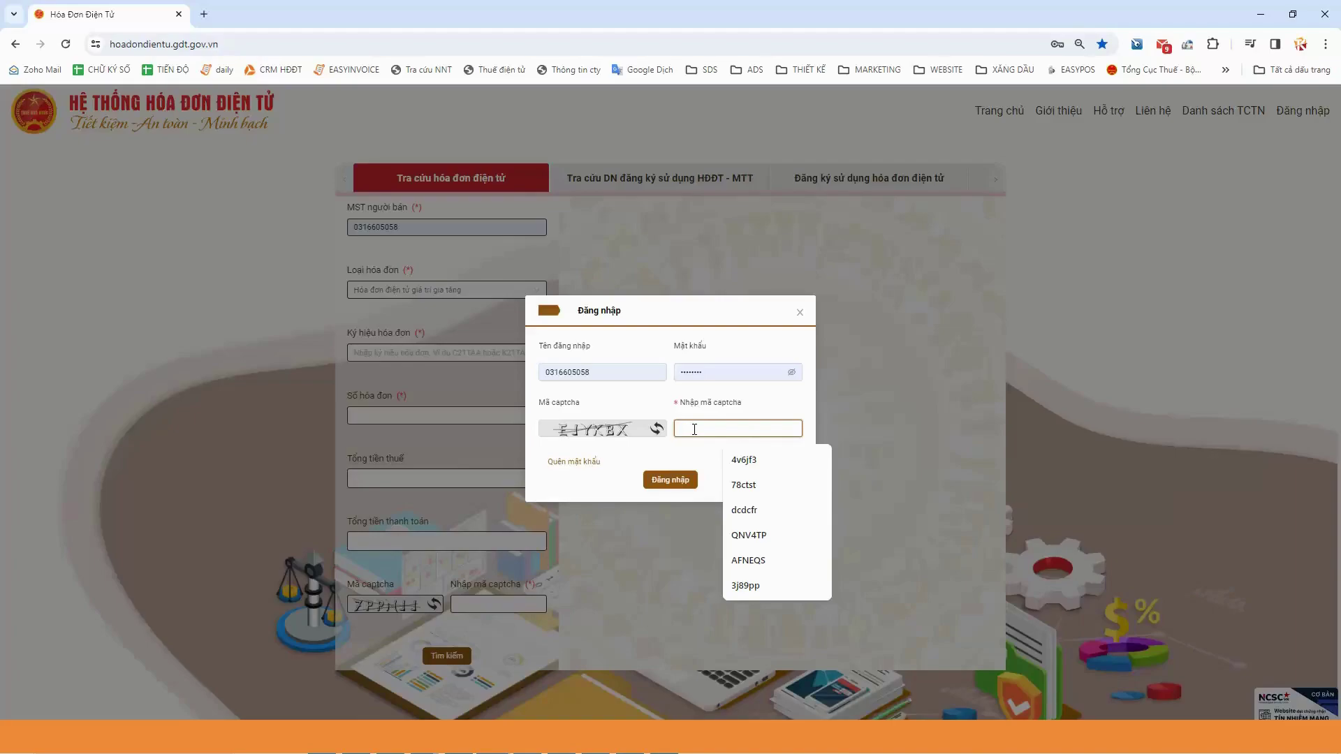
Finish entering the captcha and submit the Đăng nhập login form
{"action": "type", "text": "EJYYBX"}
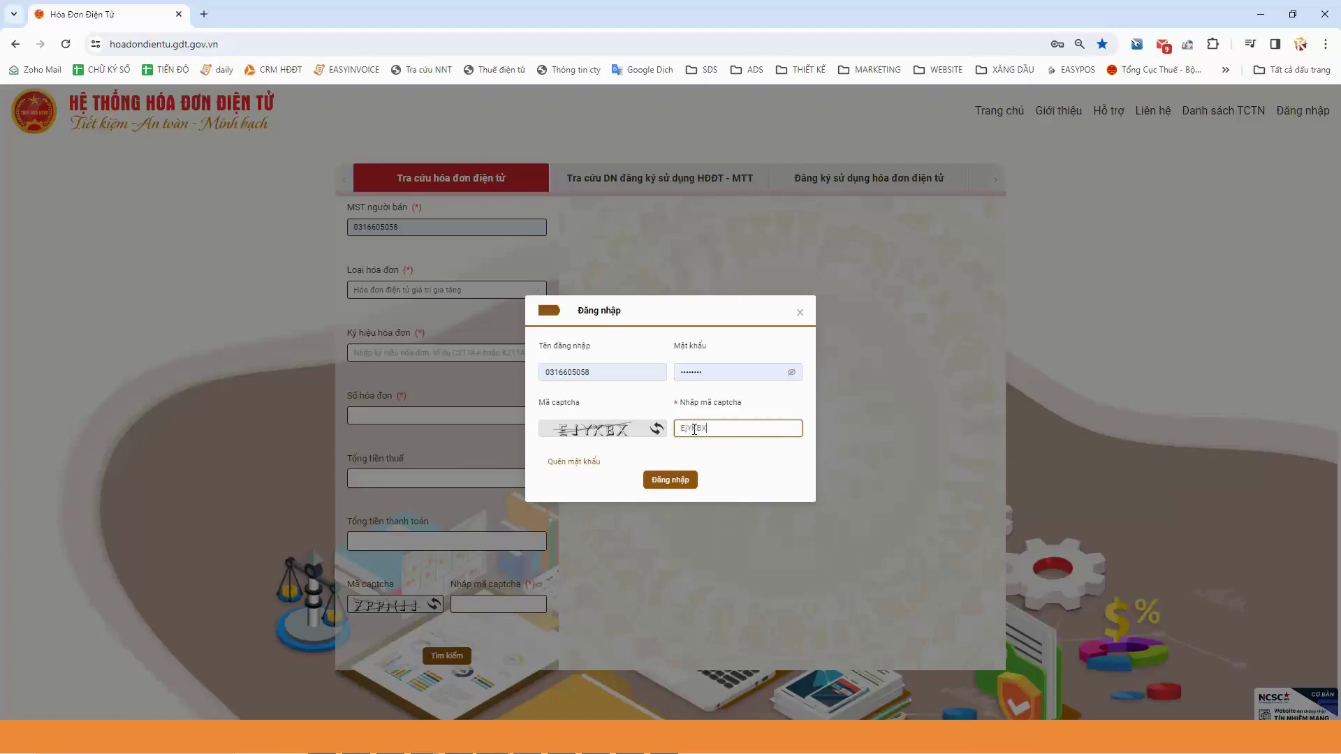
{"action": "key", "text": "Return"}
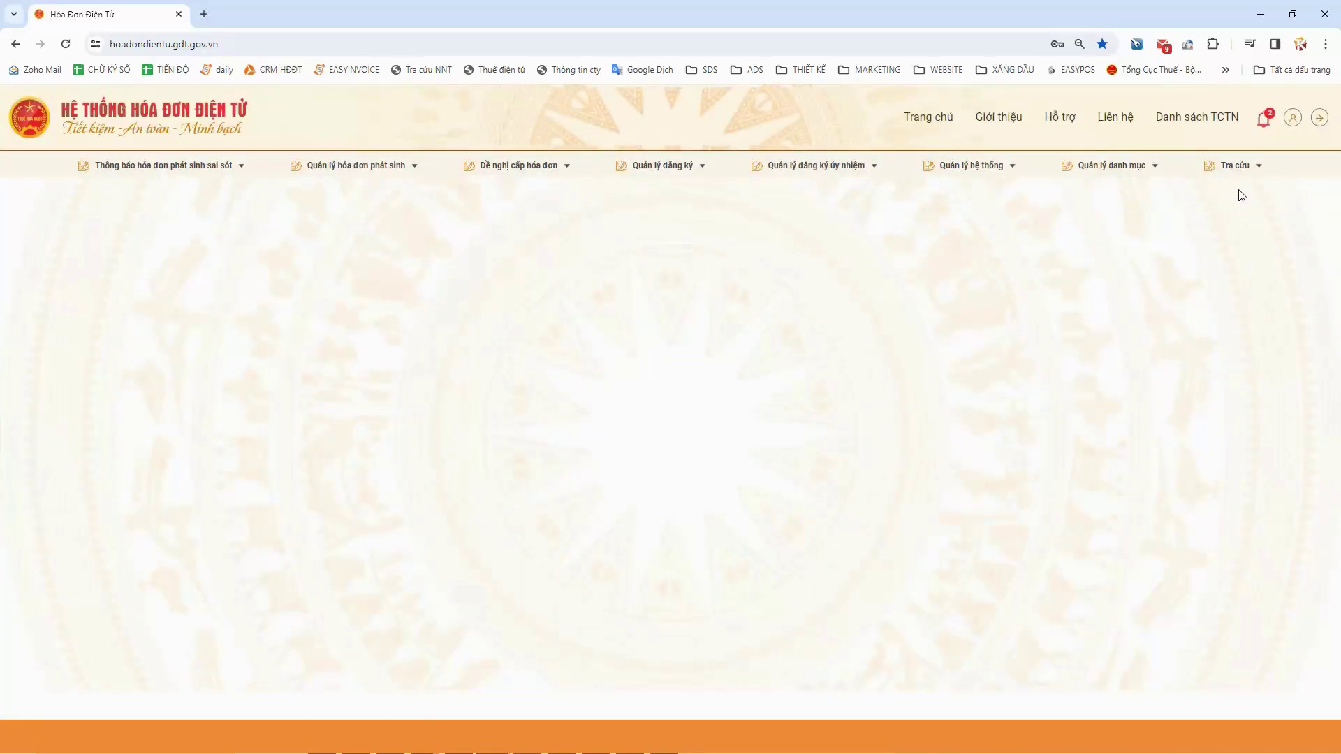
Open Tra cứu hóa đơn on the 'mua vào' tab, showing cash-register invoices (Hóa đơn có mã khởi tạo từ máy tính tiền)
{"action": "mouse_move", "coordinate": [1246, 172]}
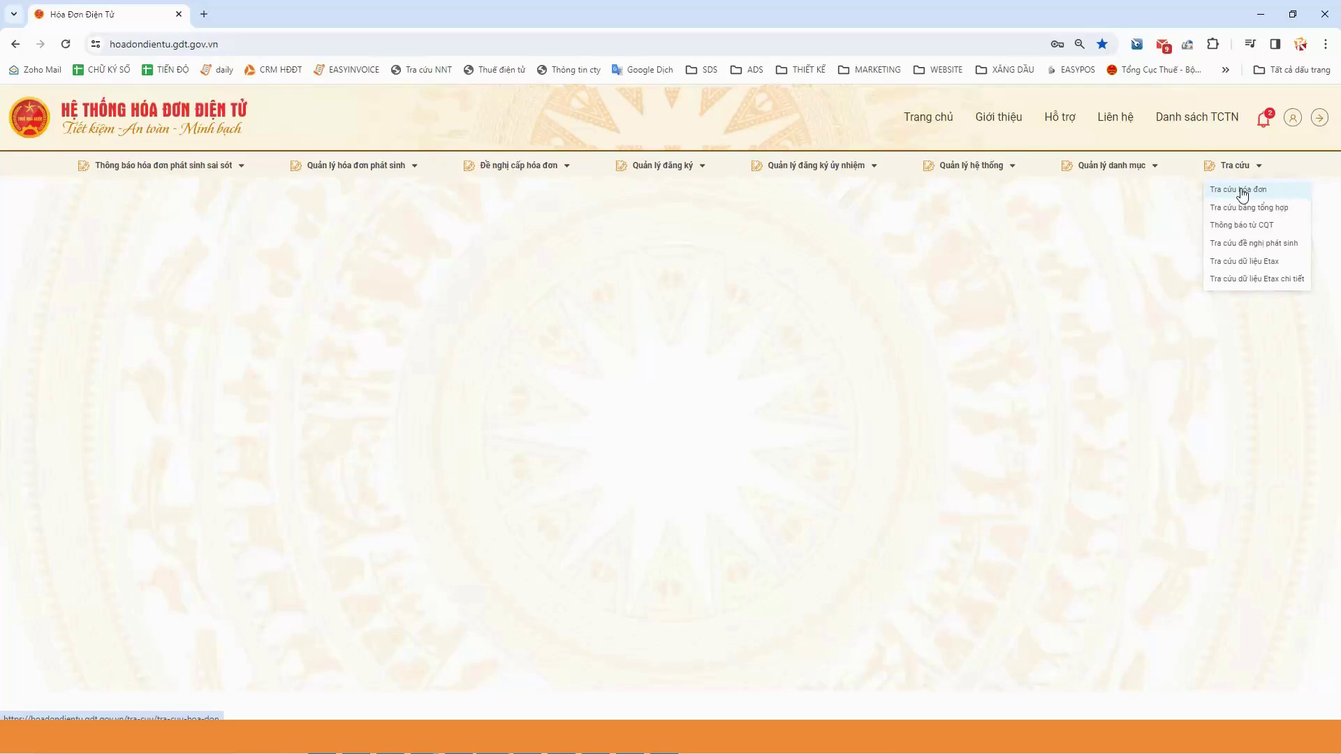
{"action": "left_click", "coordinate": [1242, 192]}
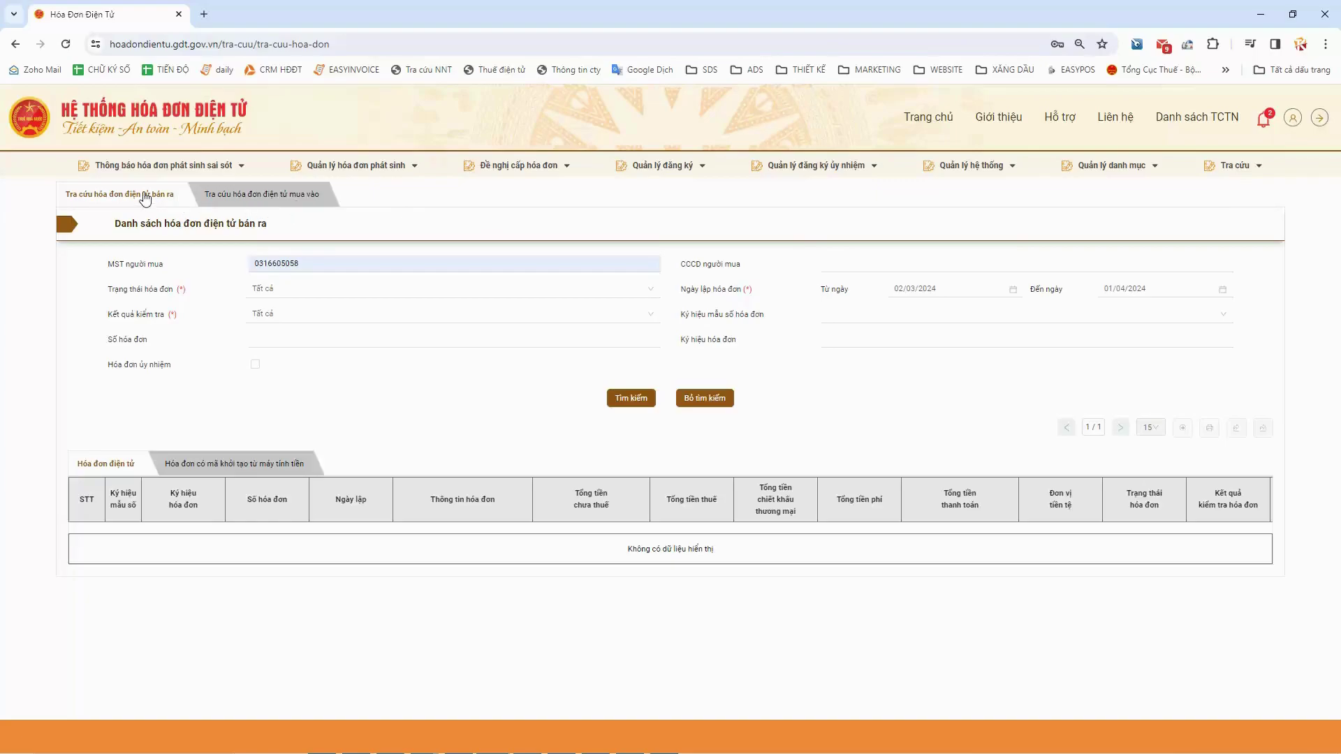
{"action": "left_click", "coordinate": [245, 197]}
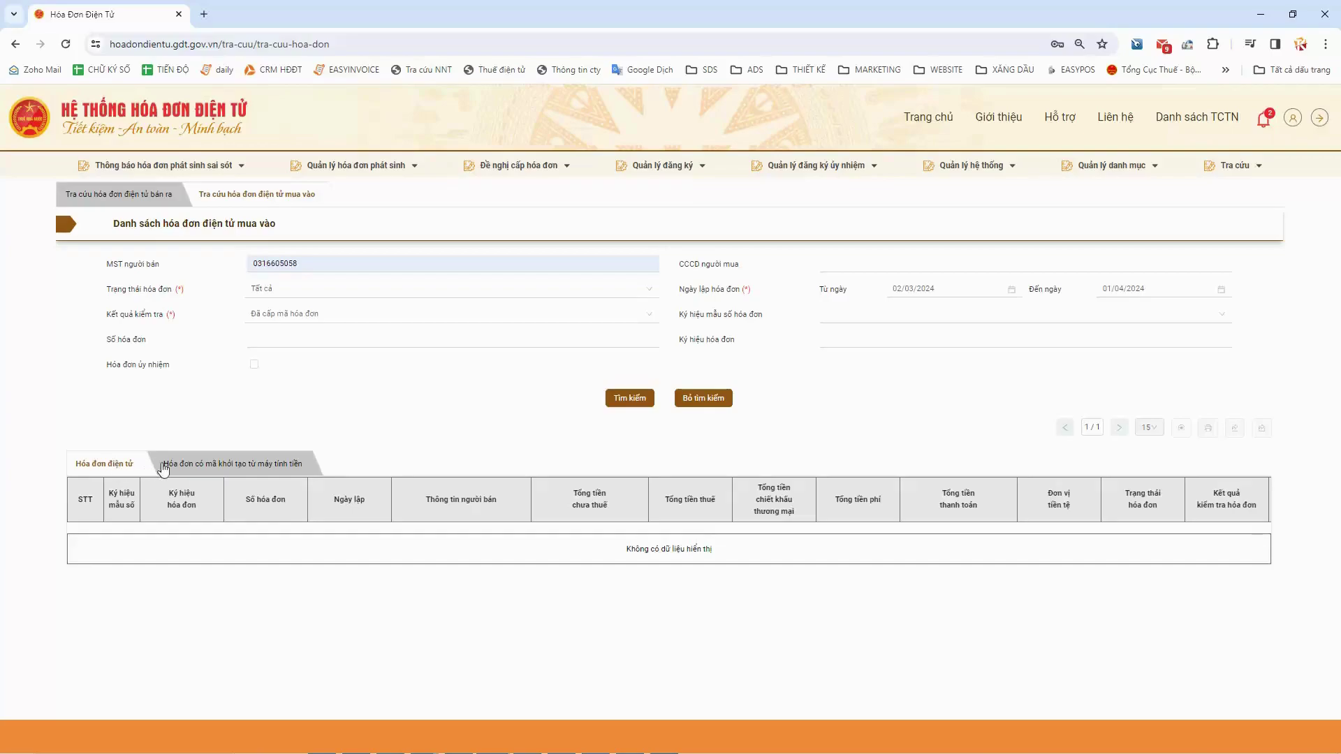
{"action": "left_click", "coordinate": [234, 470]}
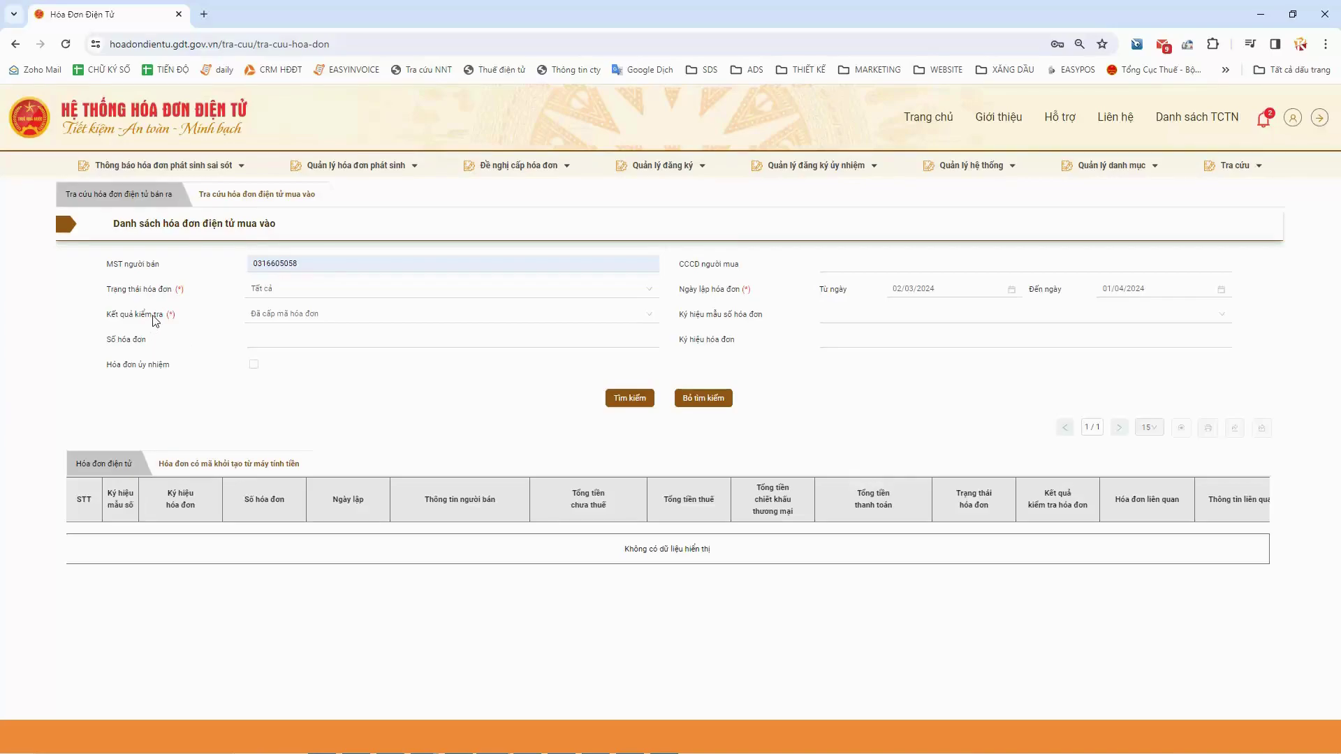
Set Kết quả kiểm tra to cash-register invoices received by the tax office, dates 01/03/2024–31/03/2024
{"action": "left_click", "coordinate": [311, 317]}
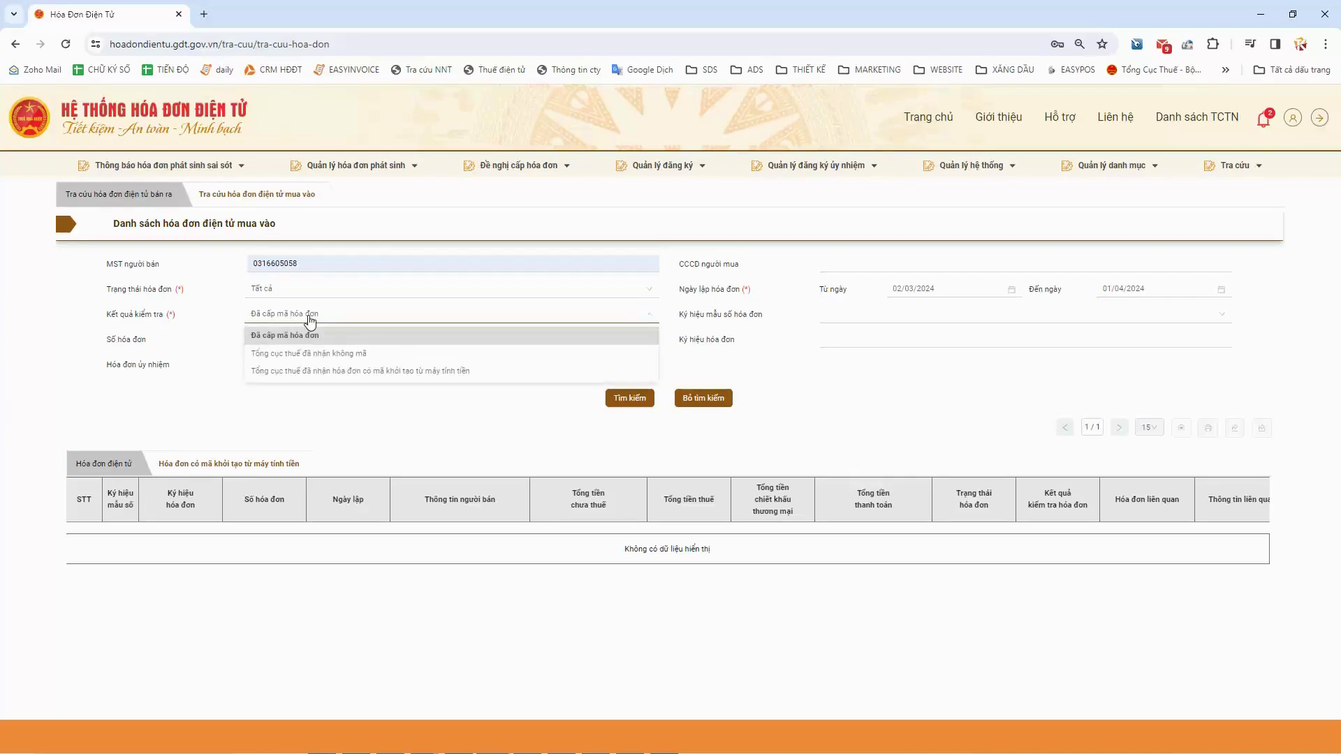
{"action": "left_click", "coordinate": [385, 371]}
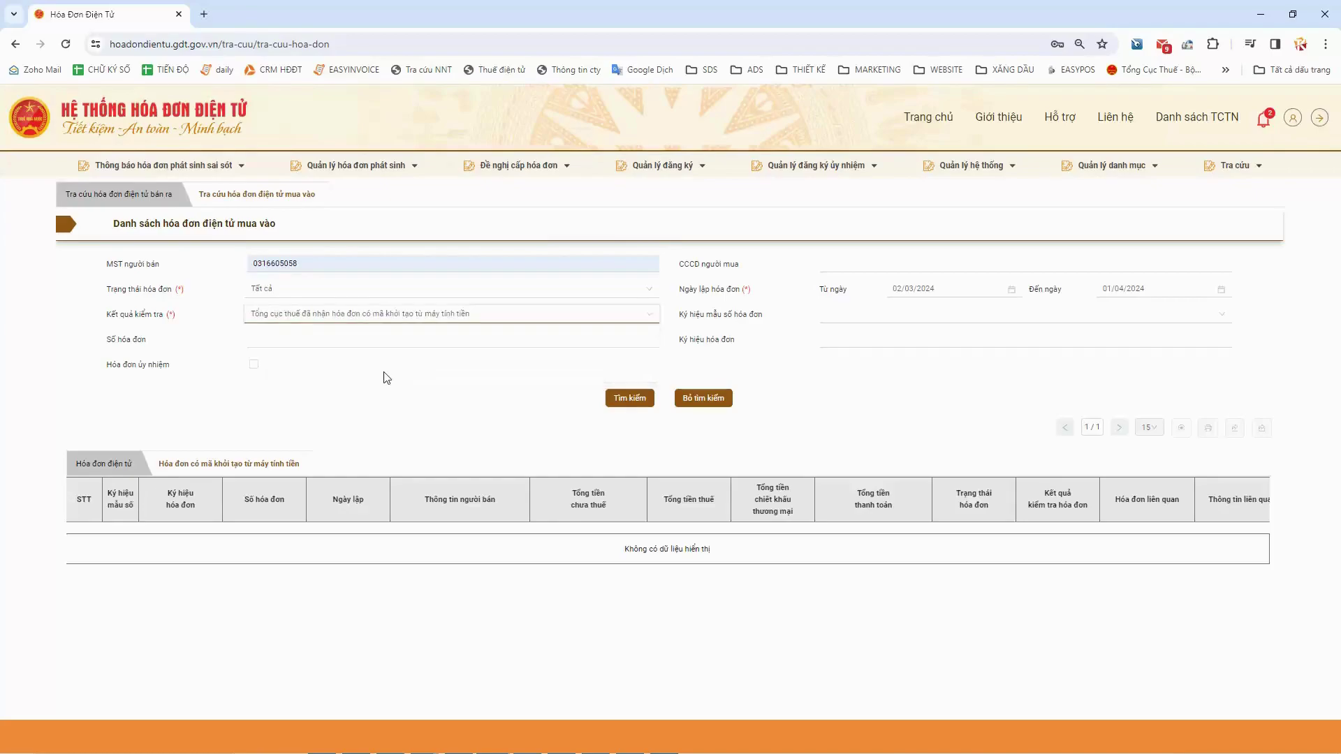
{"action": "left_click", "coordinate": [1220, 289]}
{"action": "left_click", "coordinate": [1011, 289]}
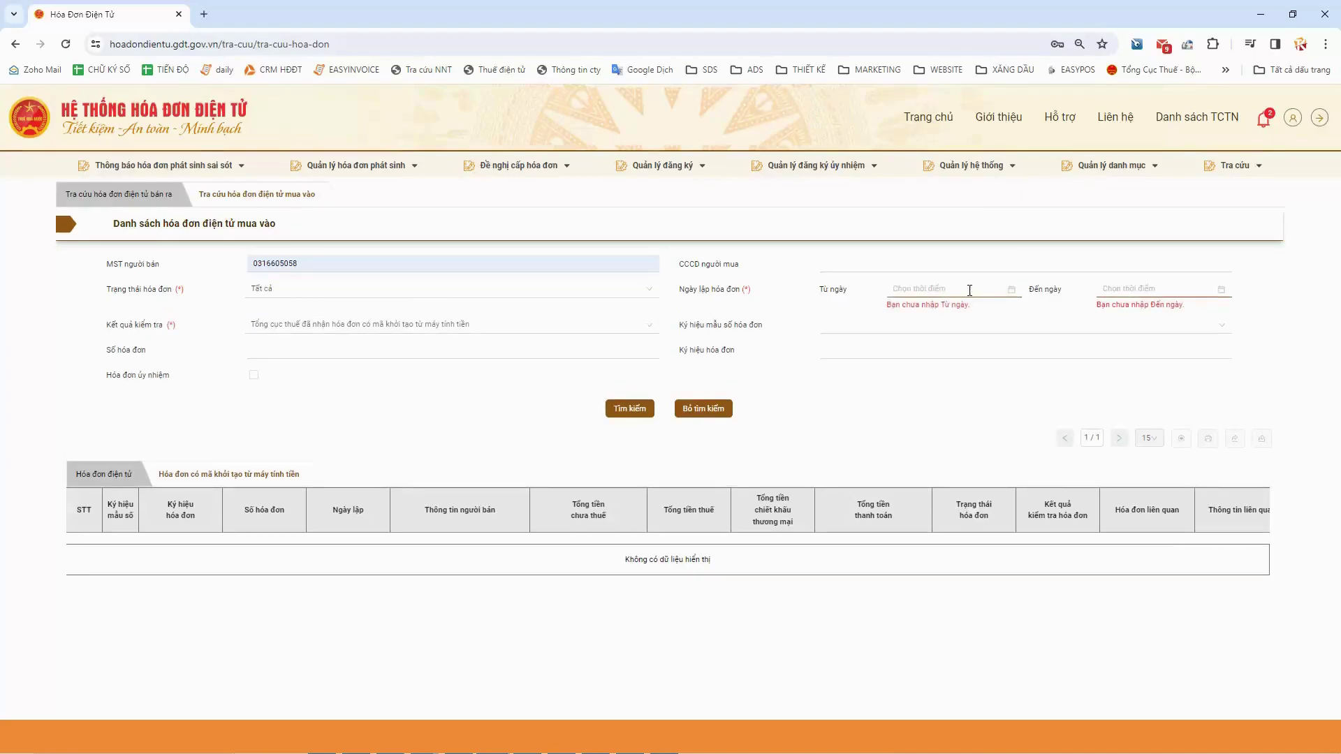
{"action": "left_click", "coordinate": [934, 294]}
{"action": "left_click", "coordinate": [906, 308]}
{"action": "left_click", "coordinate": [984, 350]}
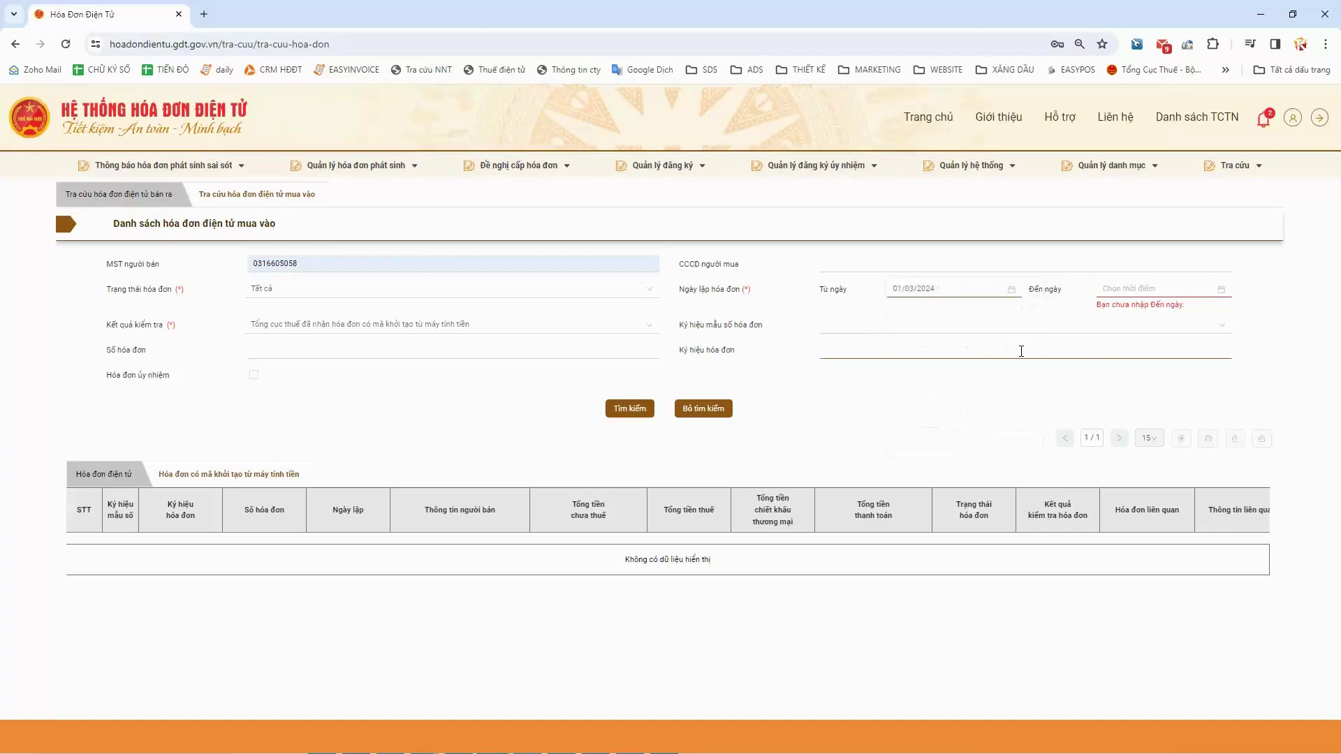
{"action": "left_click", "coordinate": [1191, 289]}
{"action": "left_click", "coordinate": [1116, 308]}
{"action": "left_click", "coordinate": [1234, 417]}
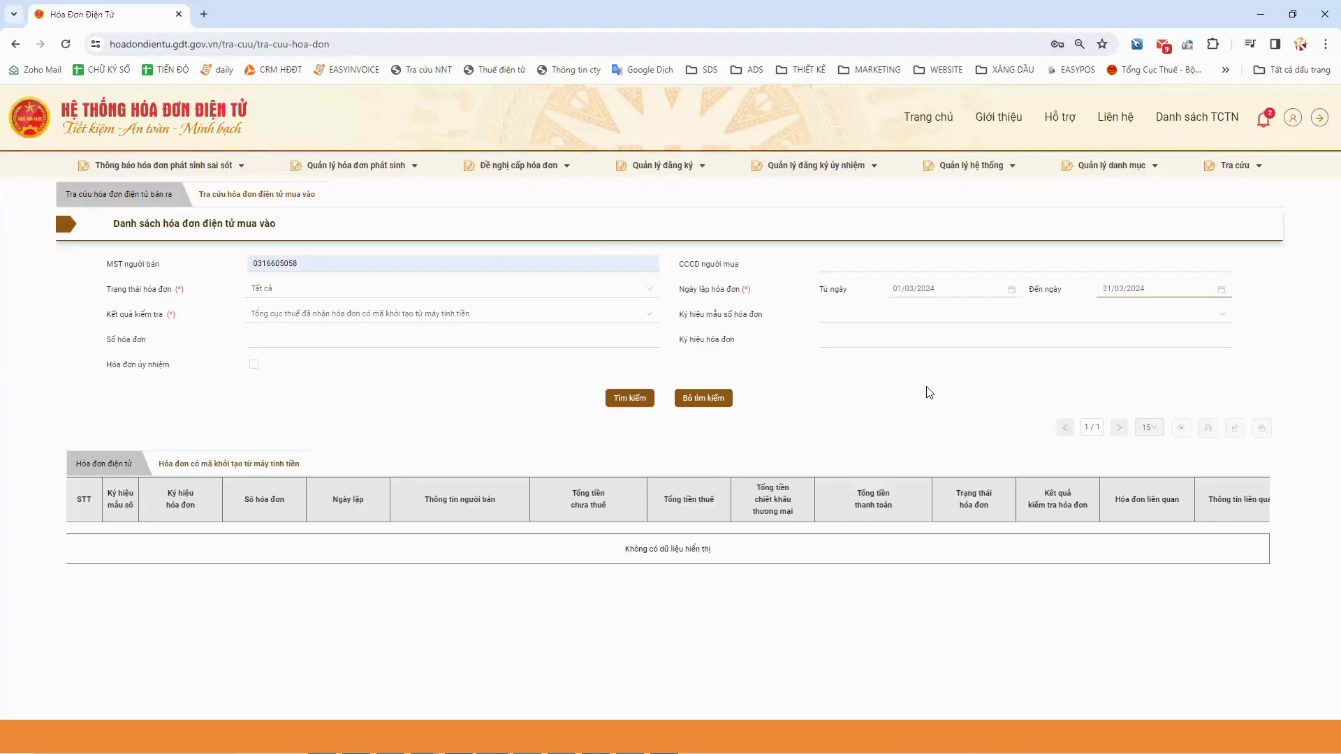
Clear the MST người bán seller tax code filter
{"action": "left_click", "coordinate": [340, 264]}
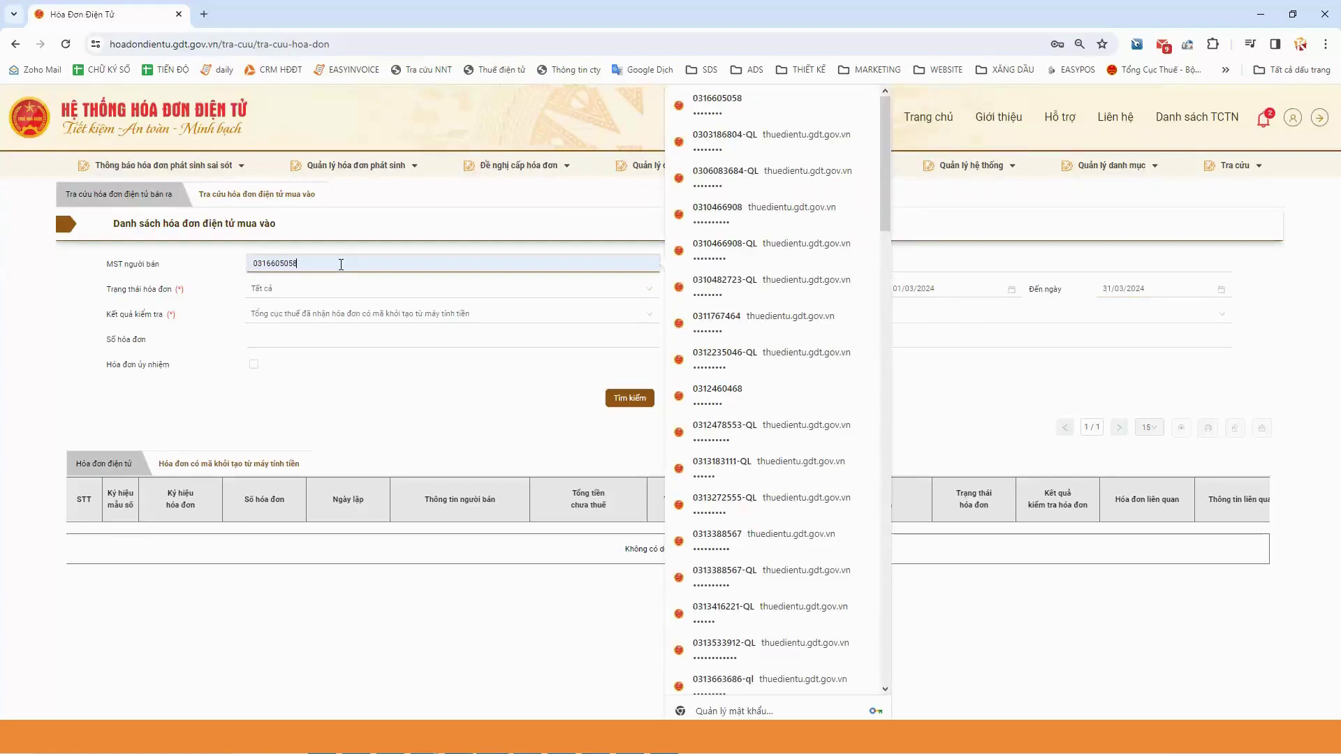
{"action": "left_click", "coordinate": [196, 265]}
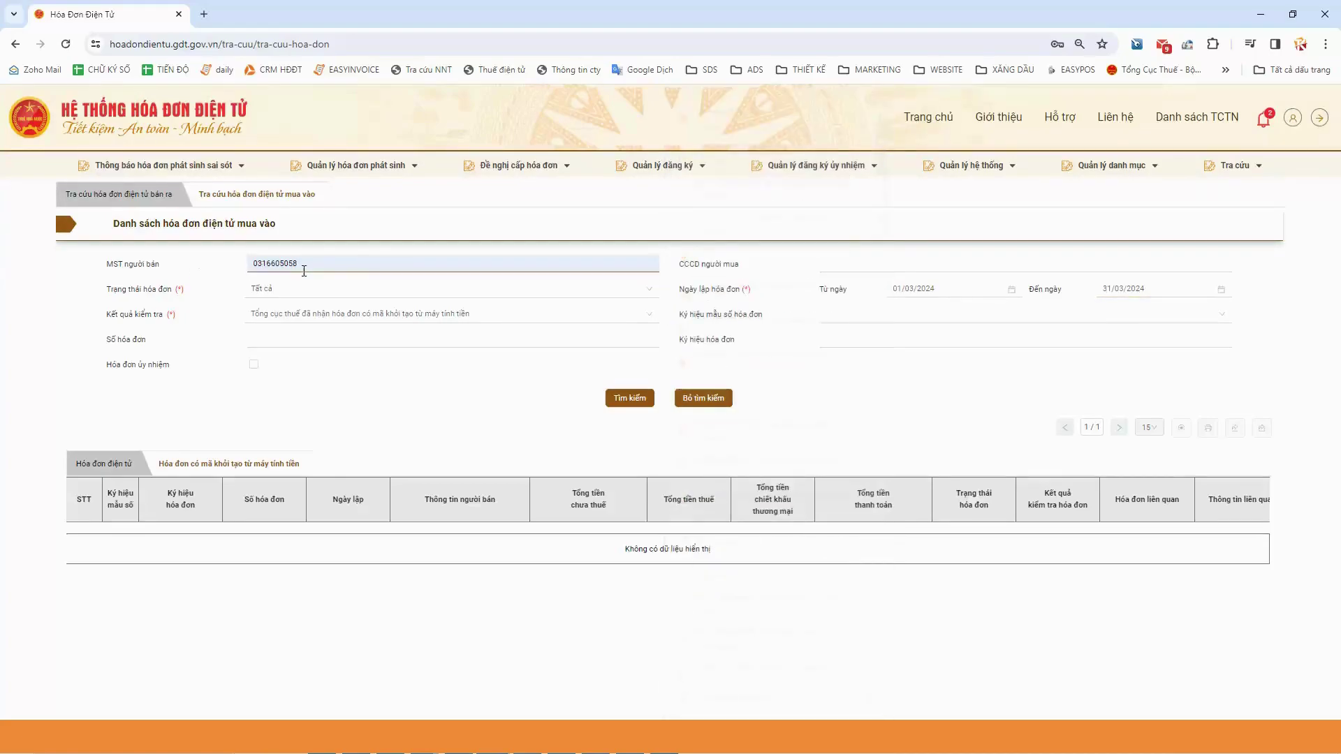
{"action": "left_click", "coordinate": [338, 266]}
{"action": "key", "text": "ctrl+a"}
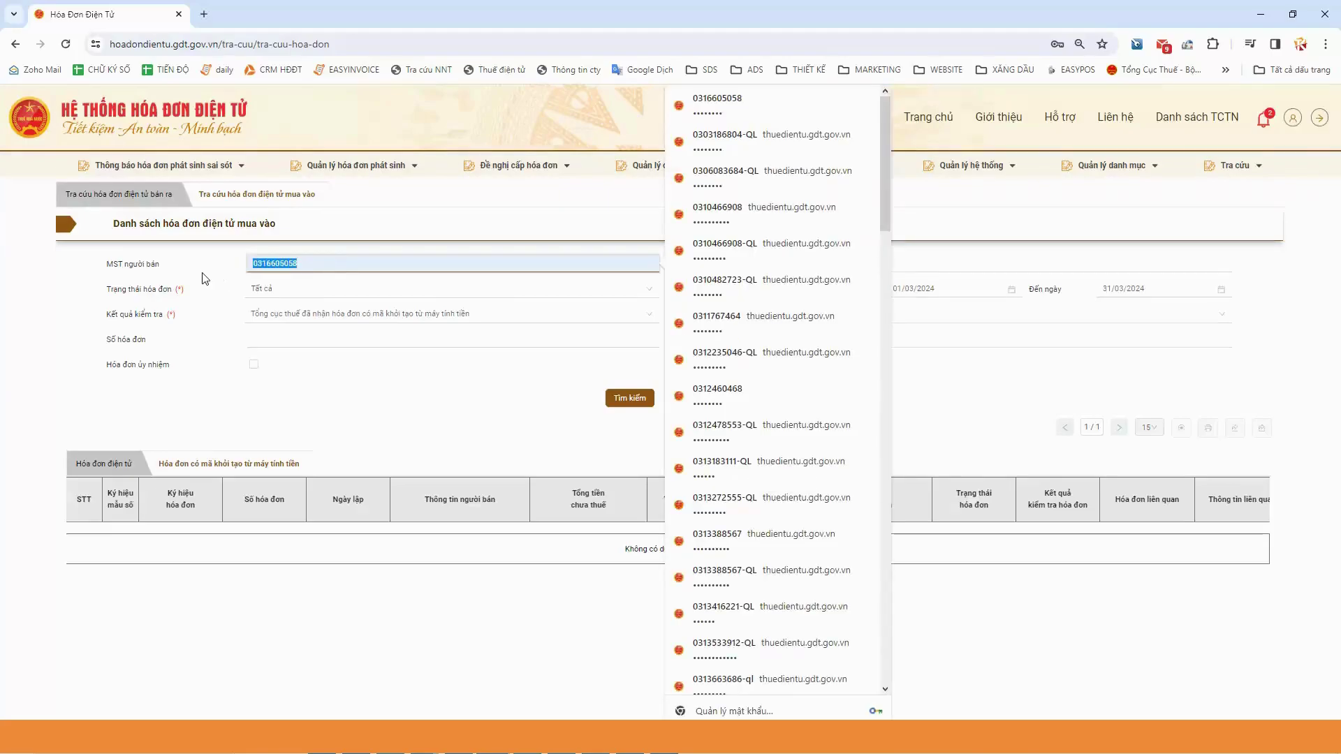
{"action": "key", "text": "BackSpace"}
{"action": "left_click", "coordinate": [210, 277]}
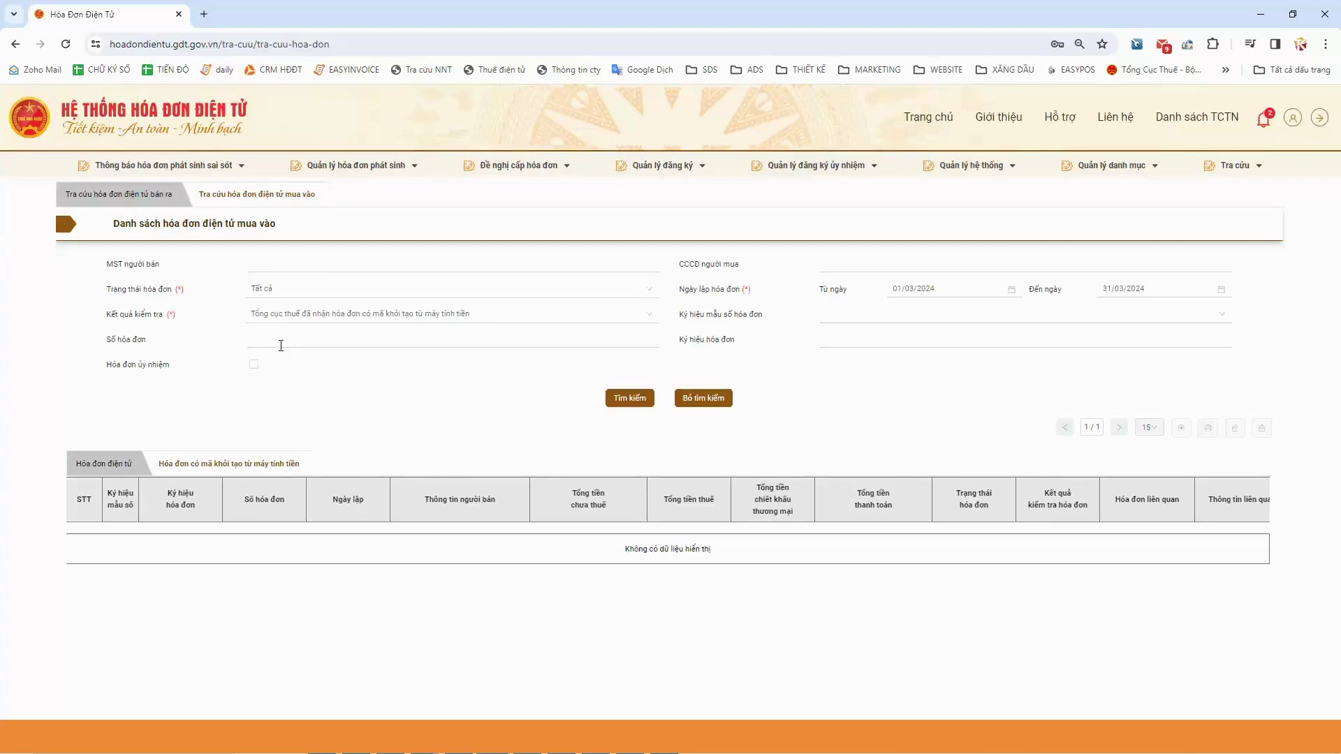
Keep the cash-register Kết quả kiểm tra option and run the Tìm kiếm search
{"action": "left_click", "coordinate": [298, 318]}
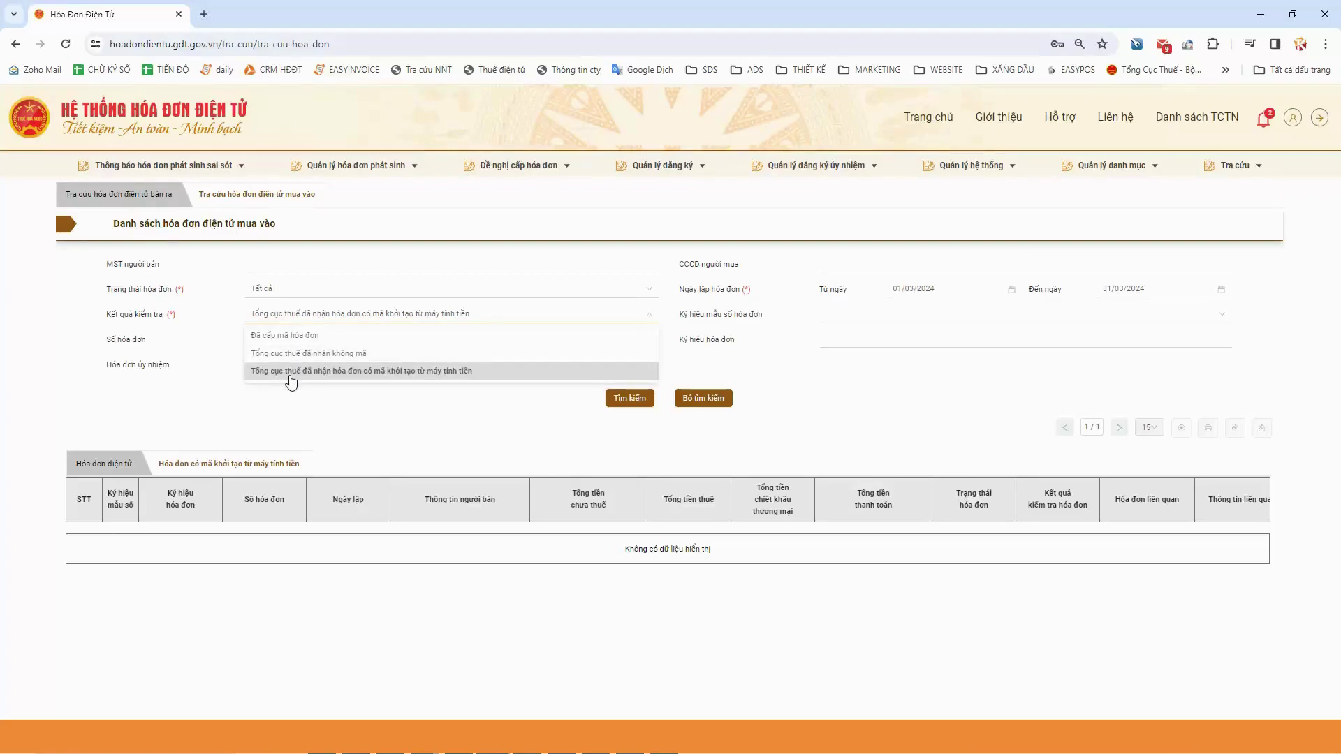
{"action": "left_click", "coordinate": [419, 378]}
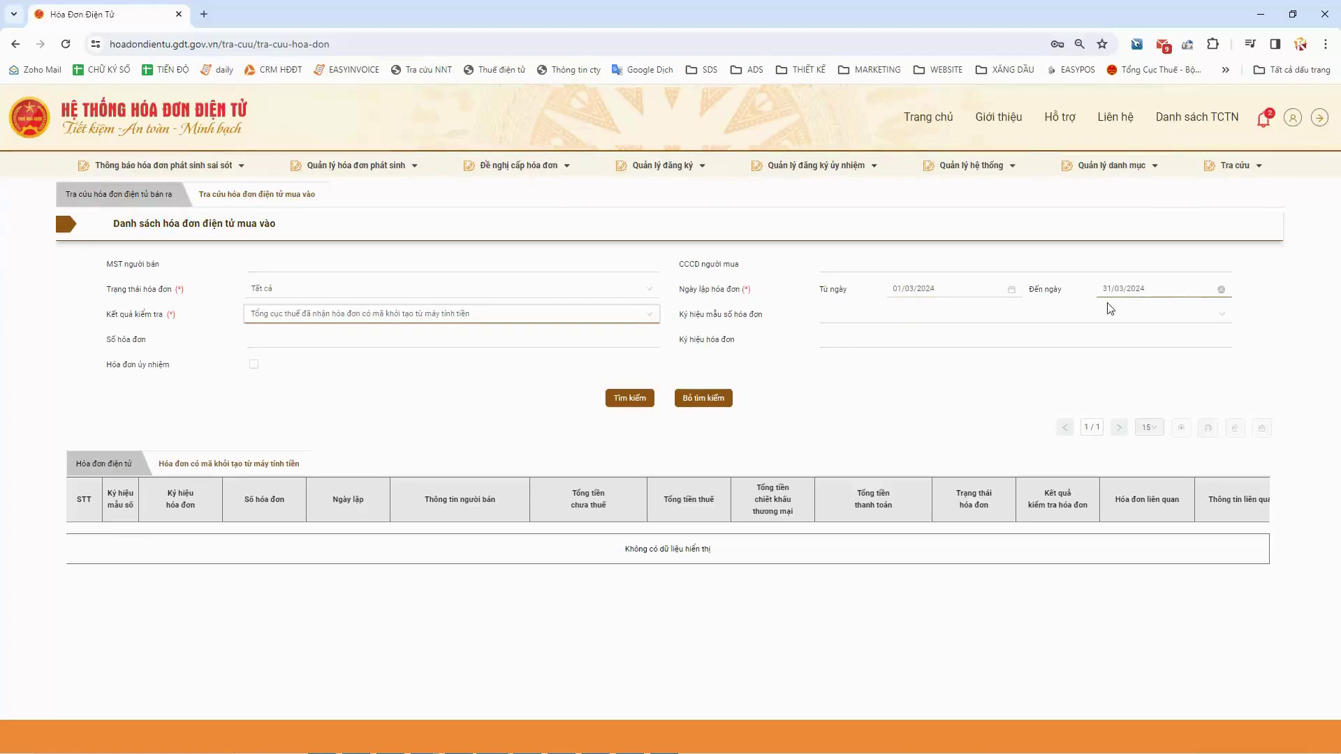
{"action": "left_click", "coordinate": [302, 265]}
{"action": "left_click", "coordinate": [176, 294]}
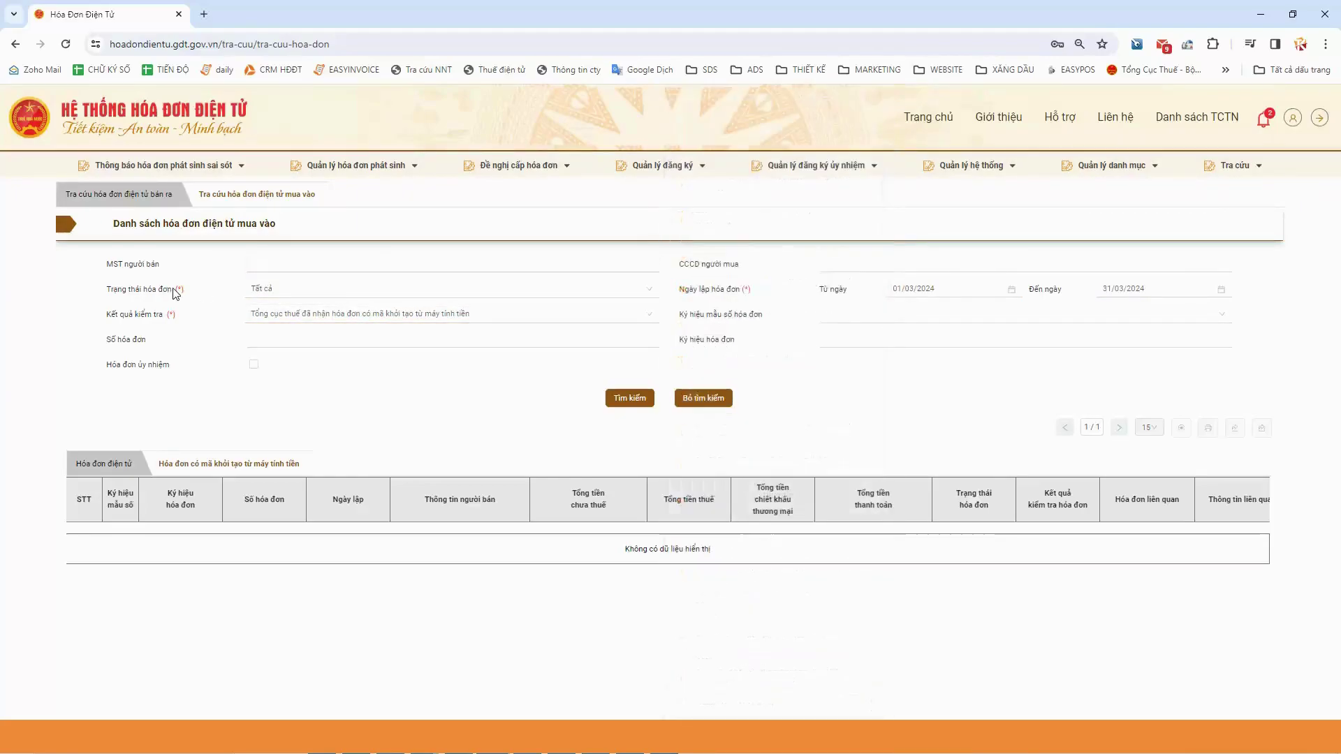
{"action": "left_click", "coordinate": [629, 404]}
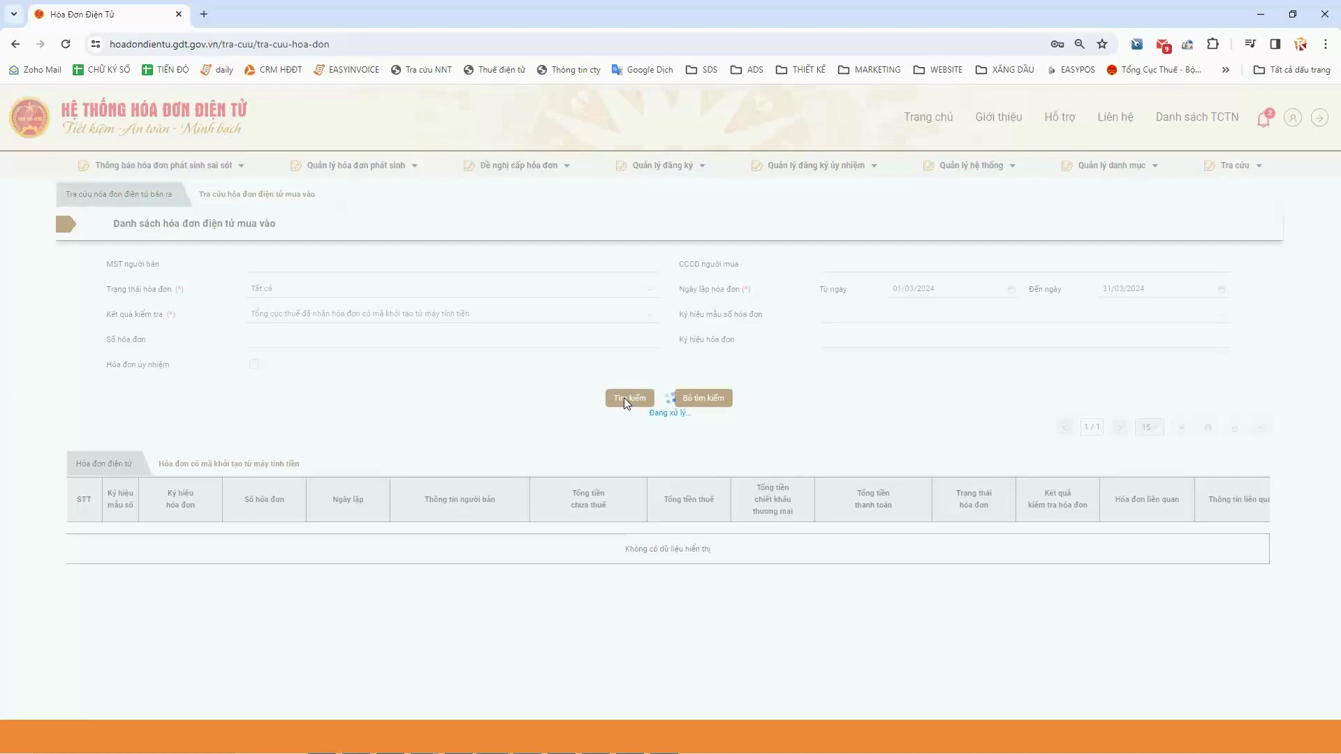
Reload the lookup page, return to the 'mua vào' tab, and delete the seller tax code
{"action": "right_click", "coordinate": [444, 382]}
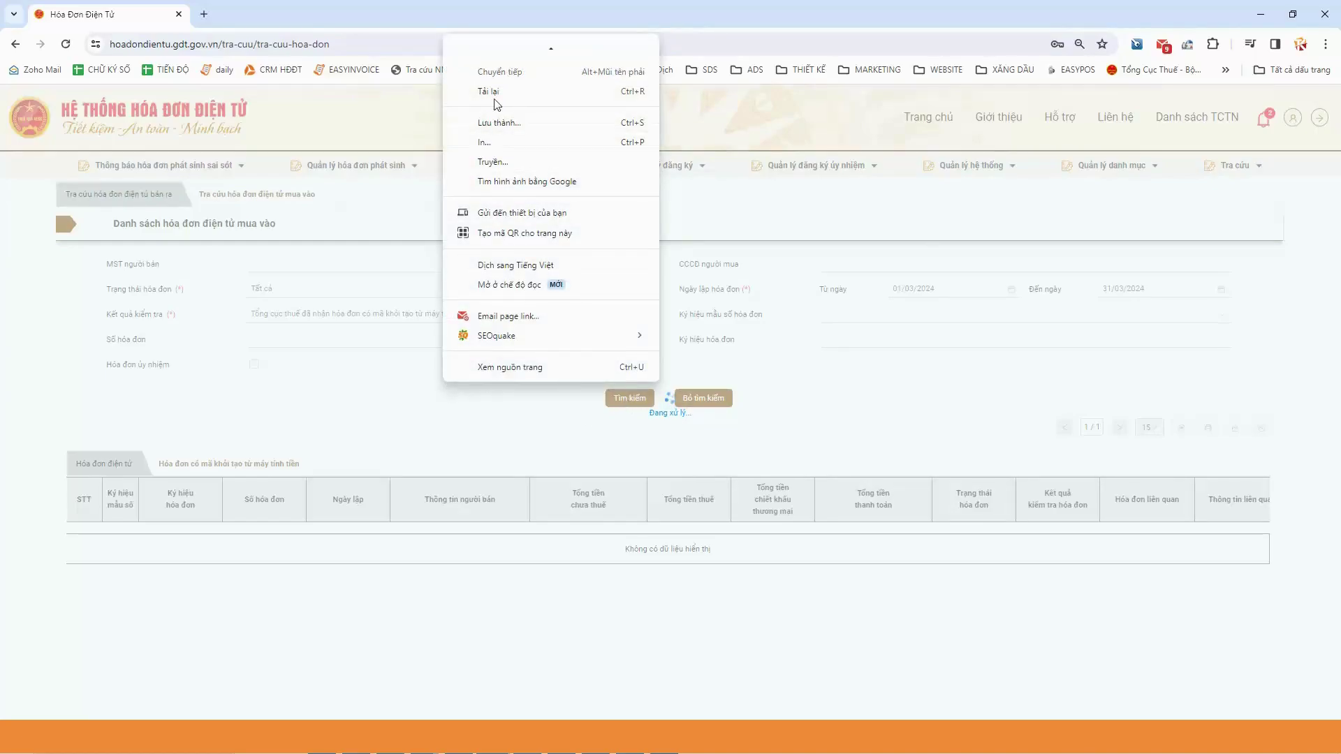
{"action": "left_click", "coordinate": [481, 92]}
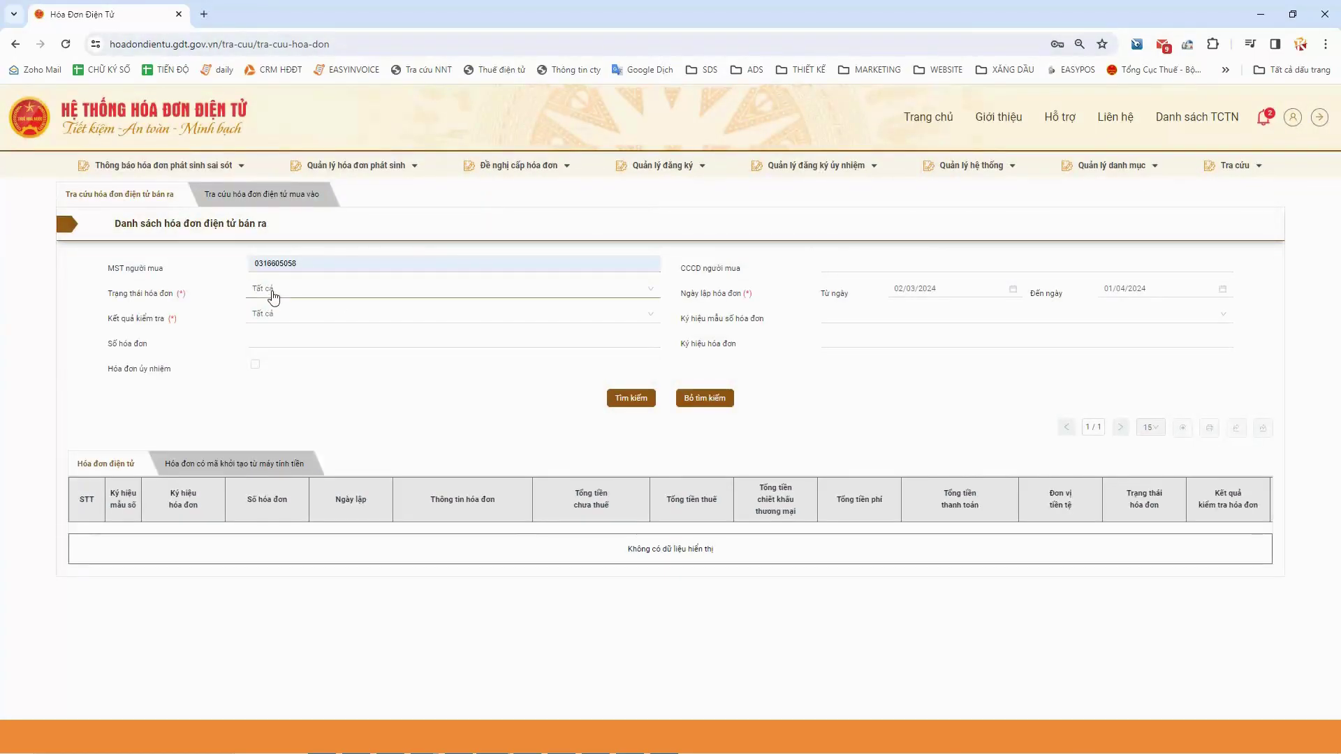
{"action": "left_click", "coordinate": [252, 197]}
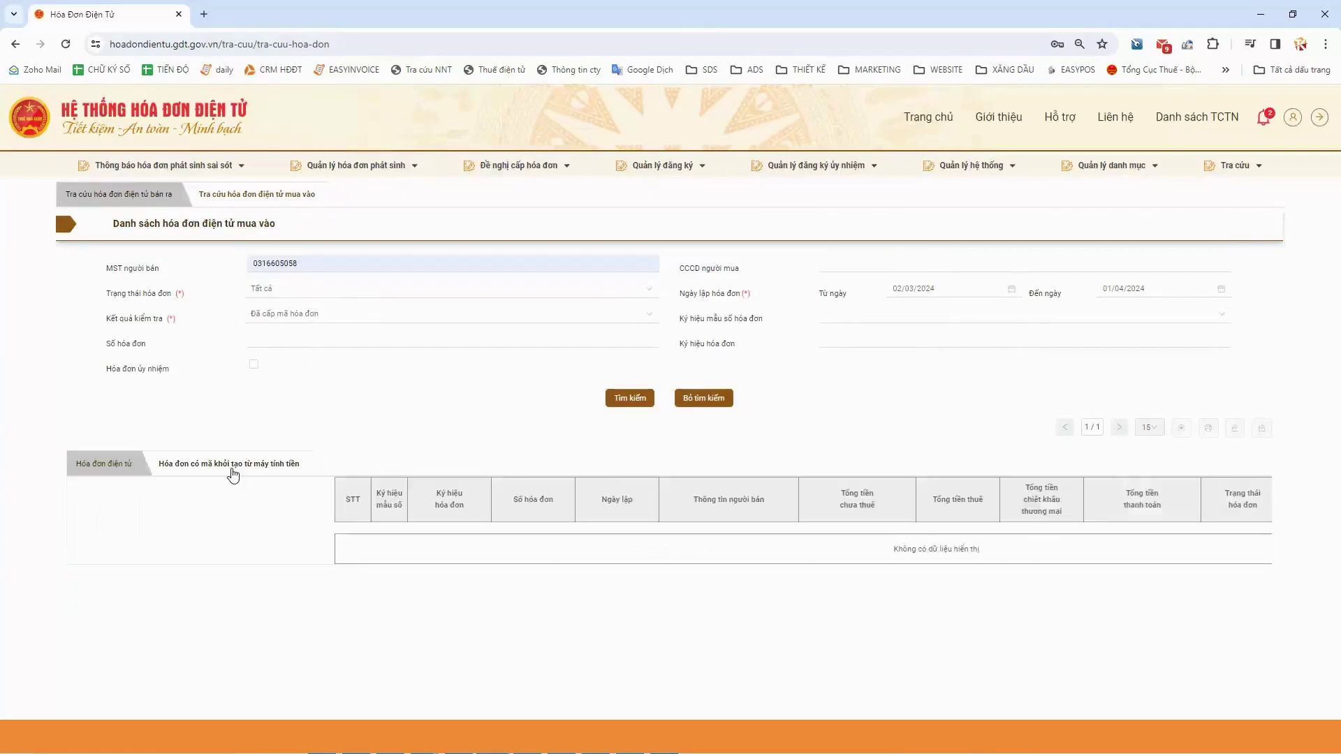
{"action": "double_click", "coordinate": [323, 263]}
{"action": "key", "text": "BackSpace"}
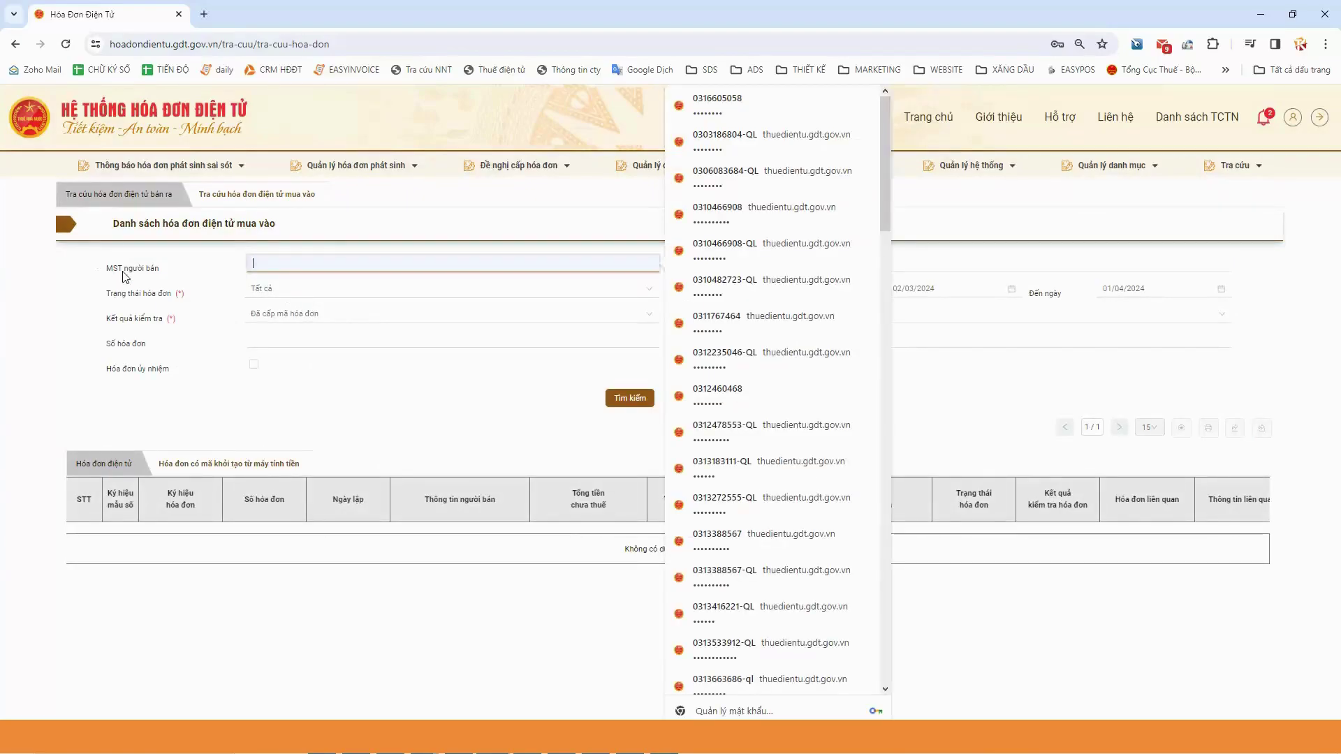
Filter to cash-register invoices from 01/03/2024 and search, returning one invoice
{"action": "left_click", "coordinate": [269, 315]}
{"action": "left_click", "coordinate": [301, 373]}
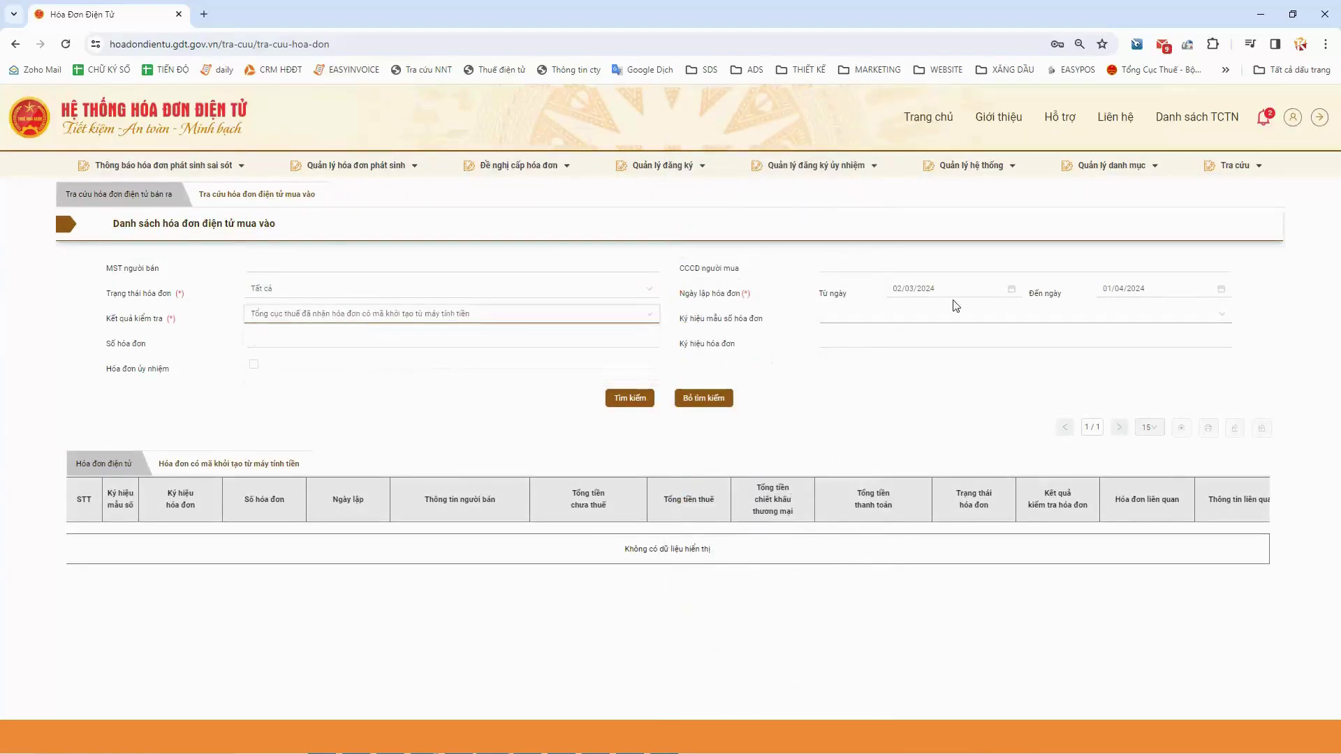
{"action": "left_click", "coordinate": [1011, 289]}
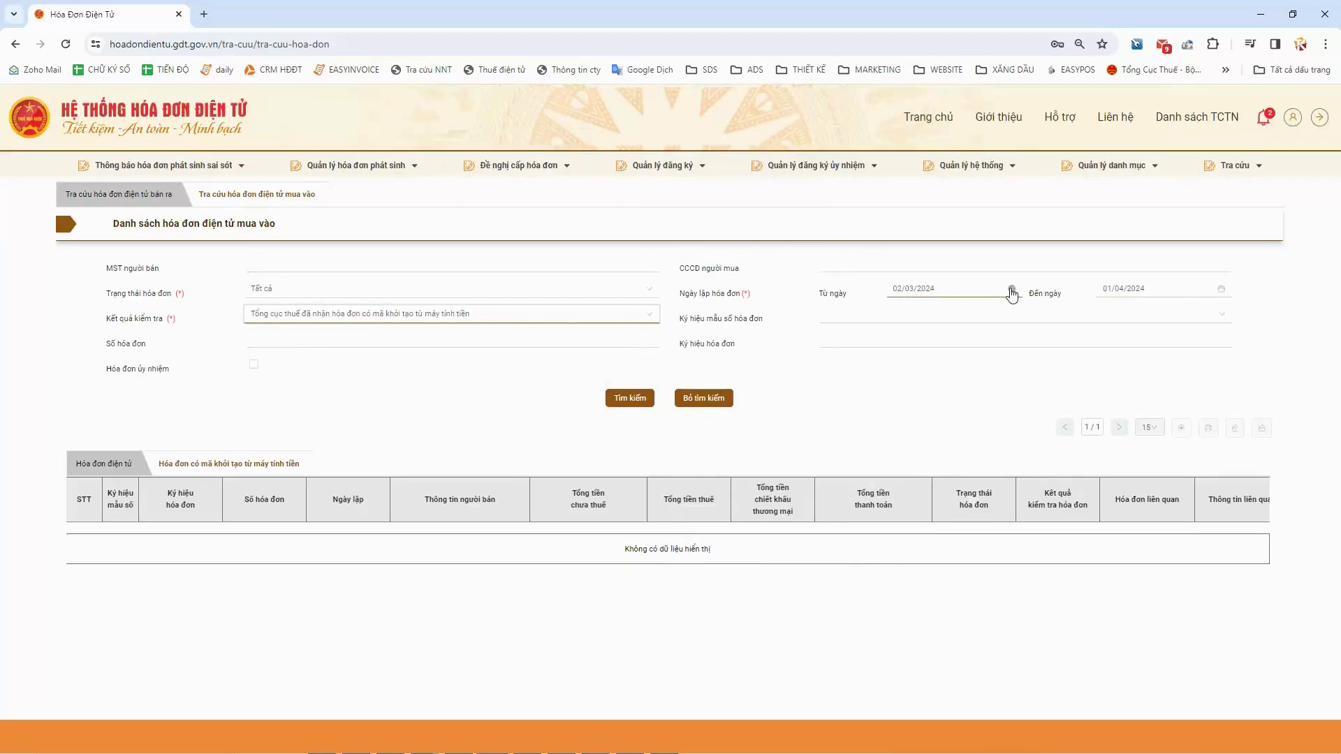
{"action": "left_click", "coordinate": [925, 298]}
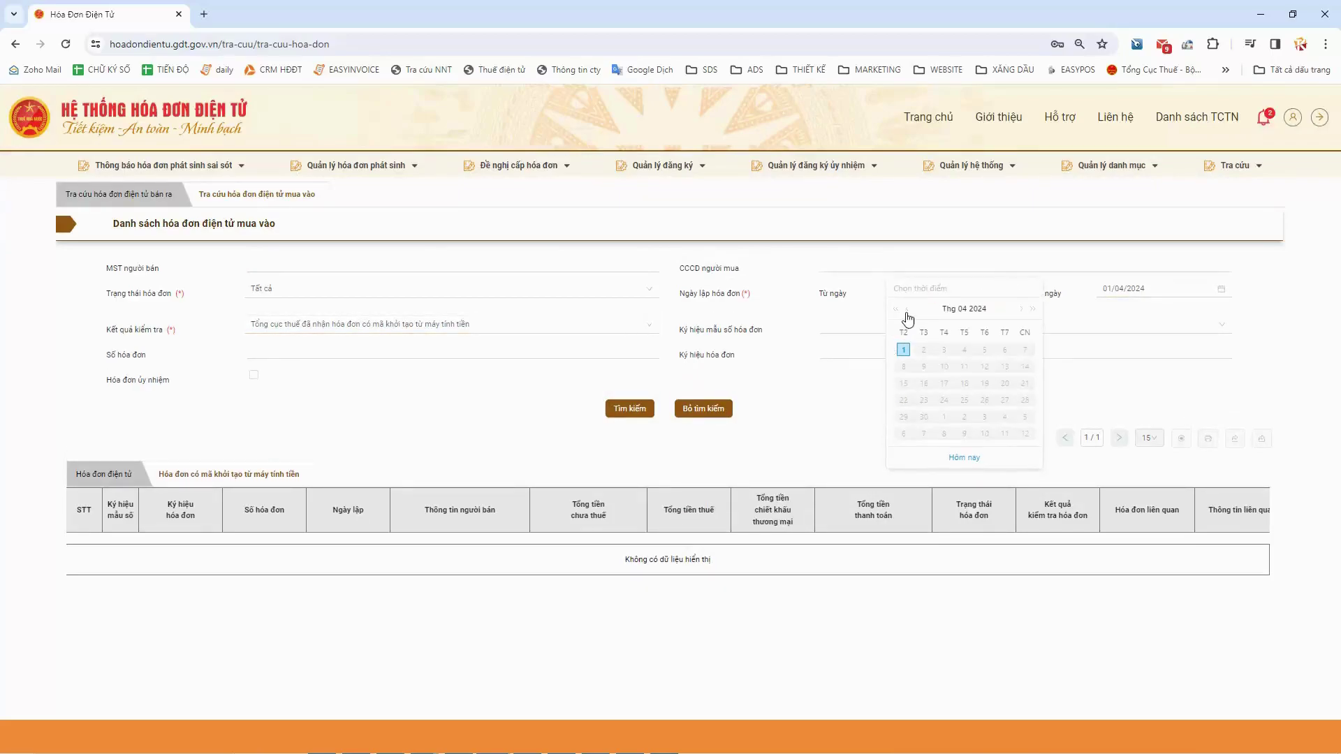
{"action": "left_click", "coordinate": [983, 352]}
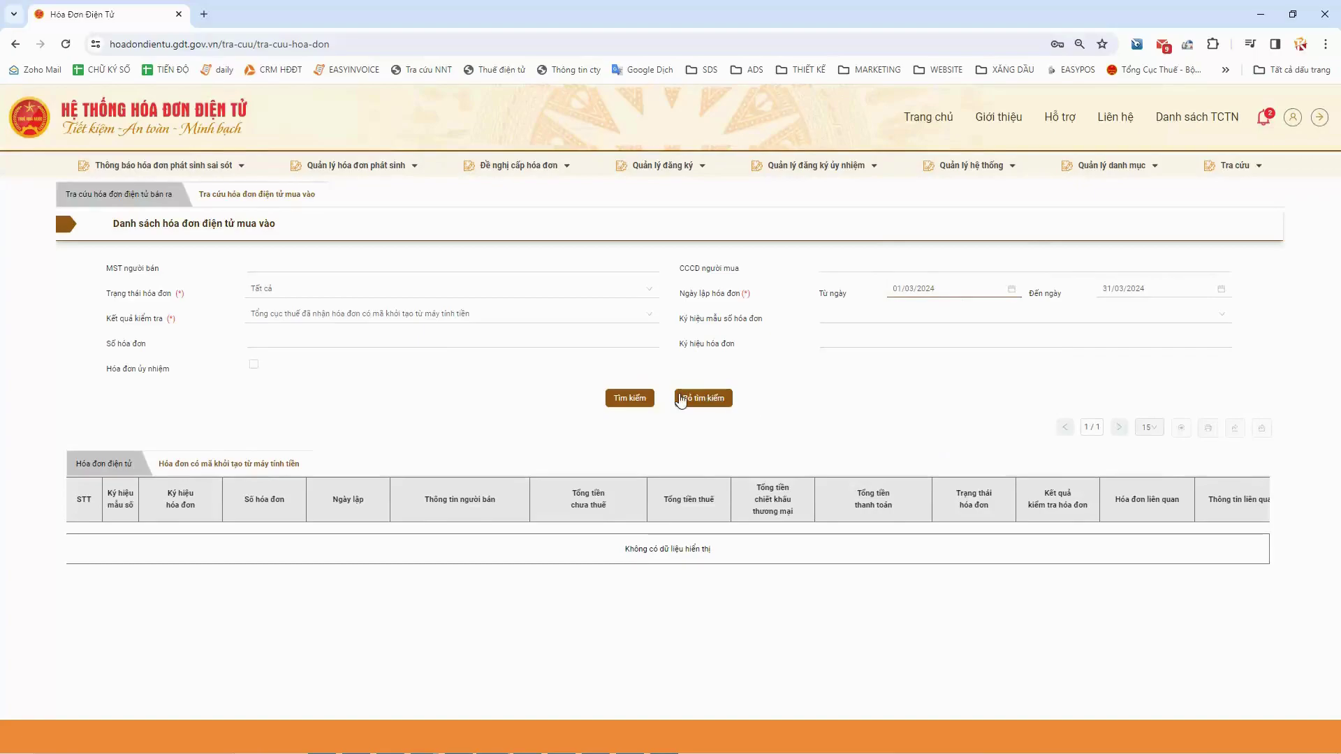
{"action": "left_click", "coordinate": [635, 402]}
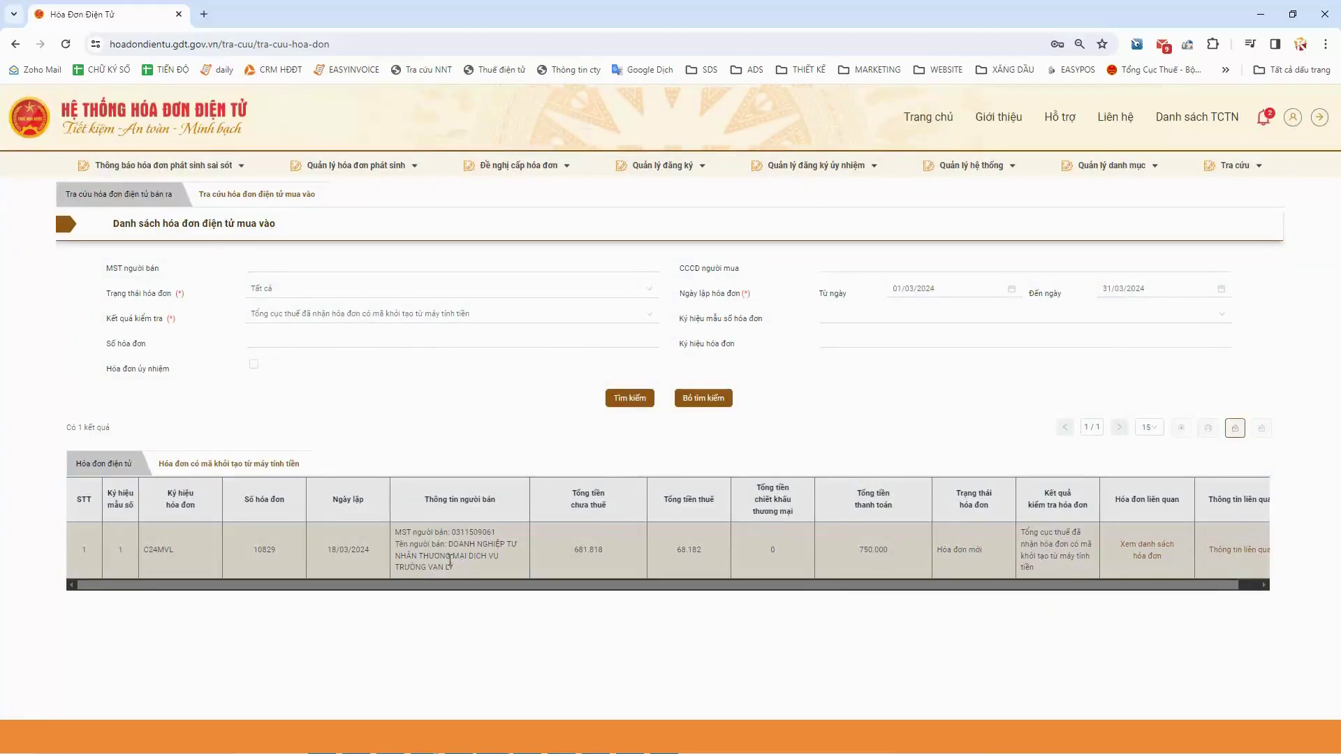
{"action": "left_click", "coordinate": [452, 555]}
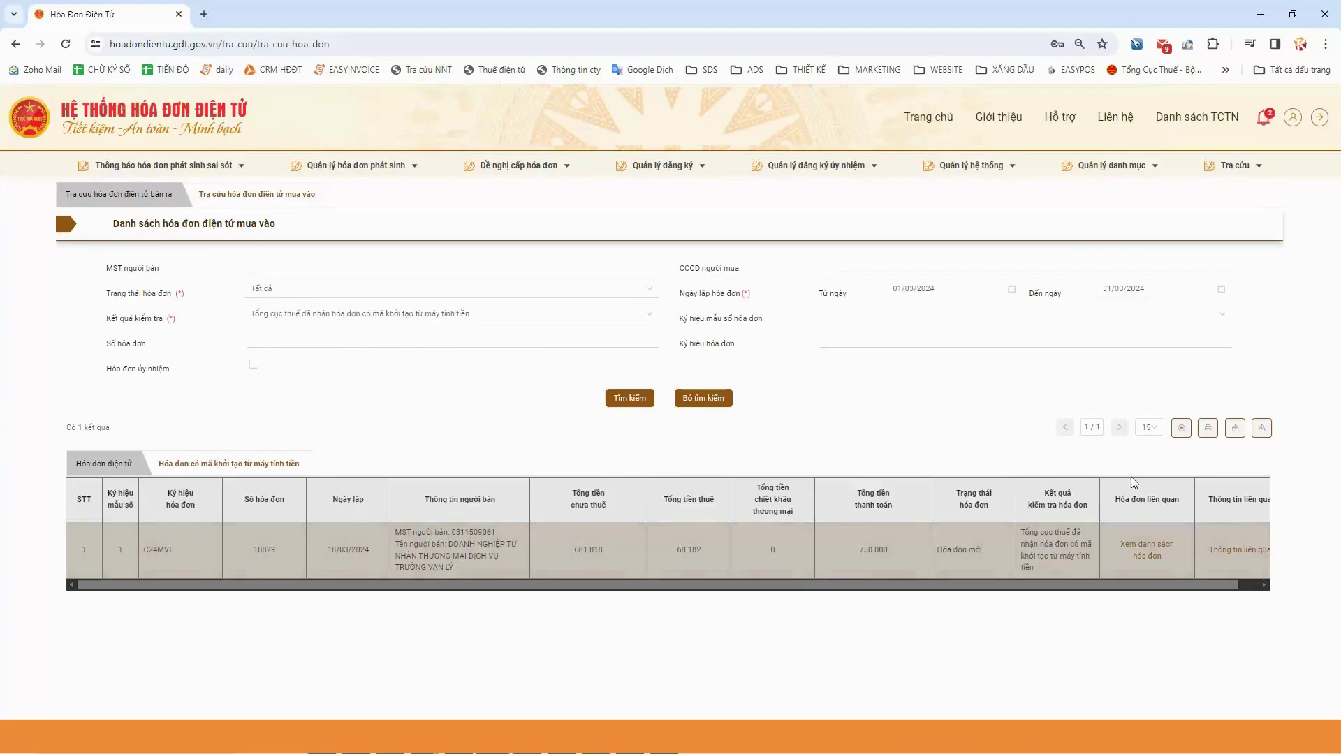
{"action": "left_click", "coordinate": [1182, 428]}
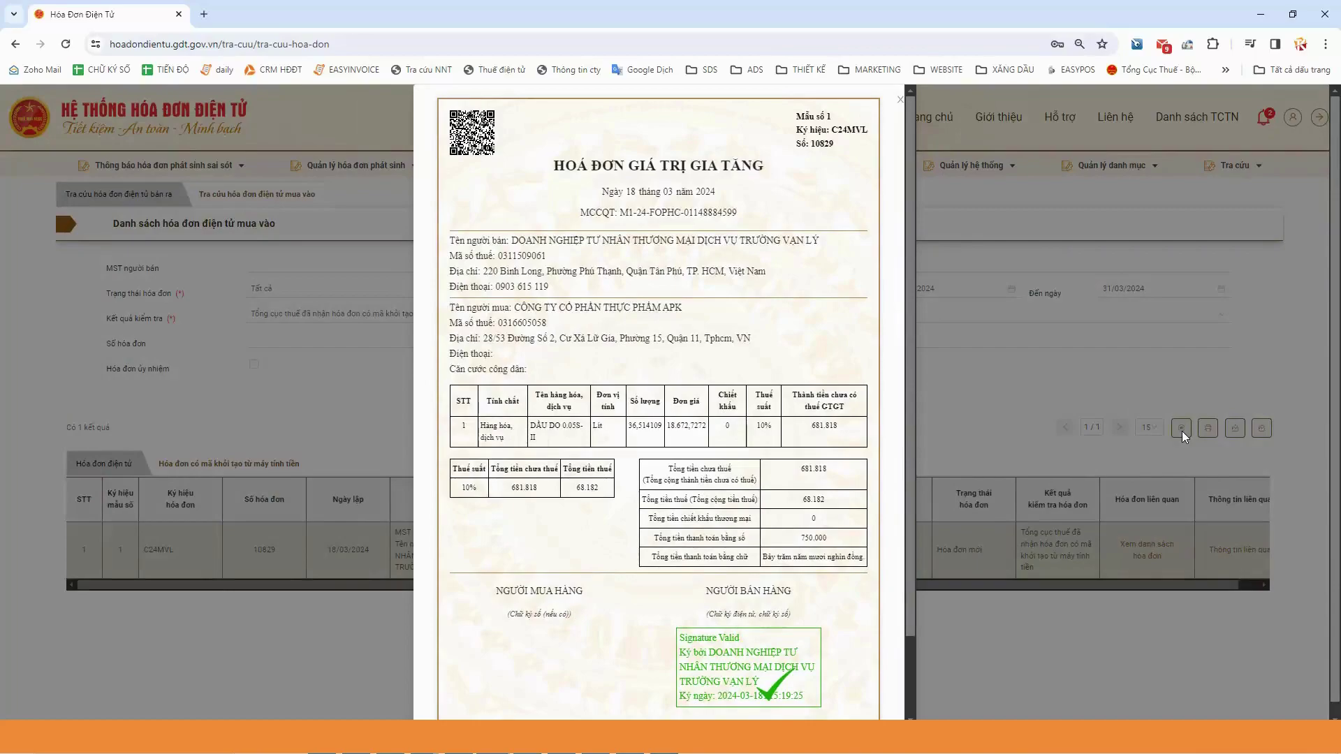
{"action": "scroll", "coordinate": [1094, 384], "scroll_direction": "down", "scroll_amount": 2}
{"action": "left_click", "coordinate": [1121, 363]}
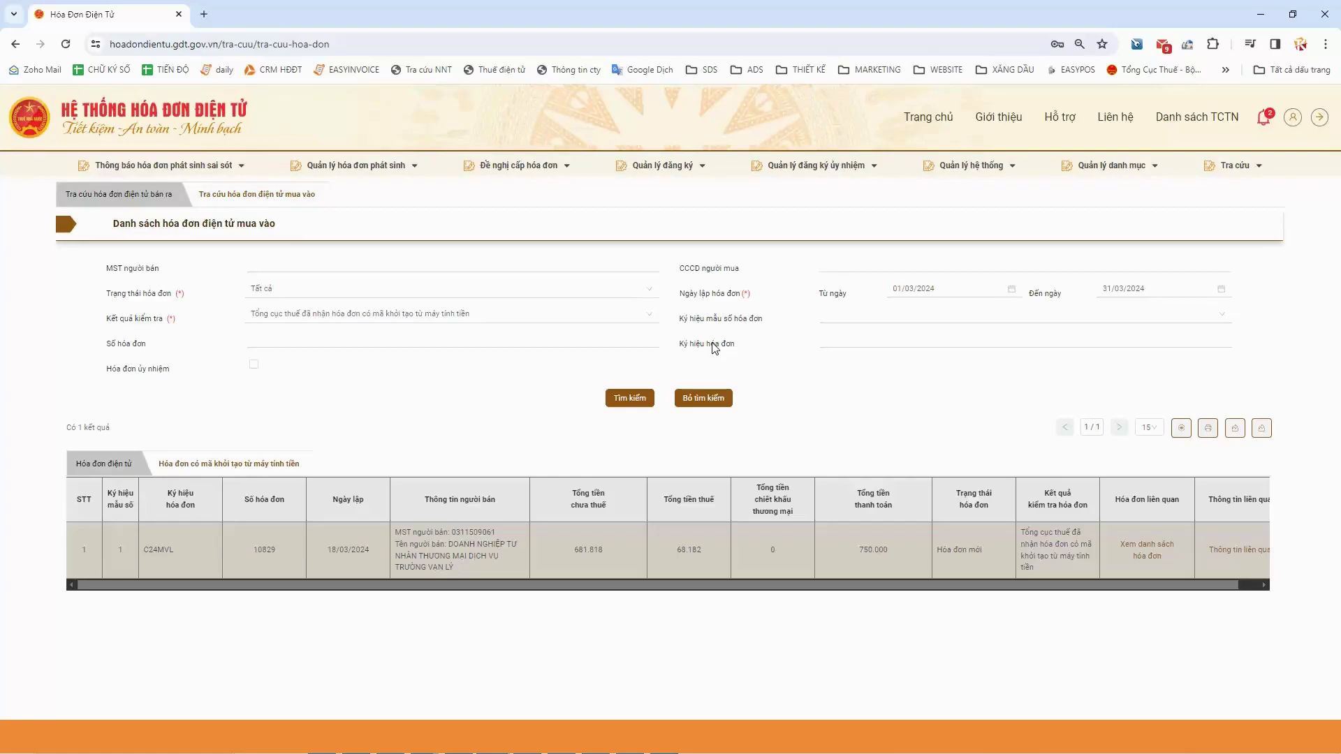
{"action": "left_click", "coordinate": [953, 270]}
Open a blank new browser tab beside the tax portal
{"action": "left_click", "coordinate": [204, 14]}
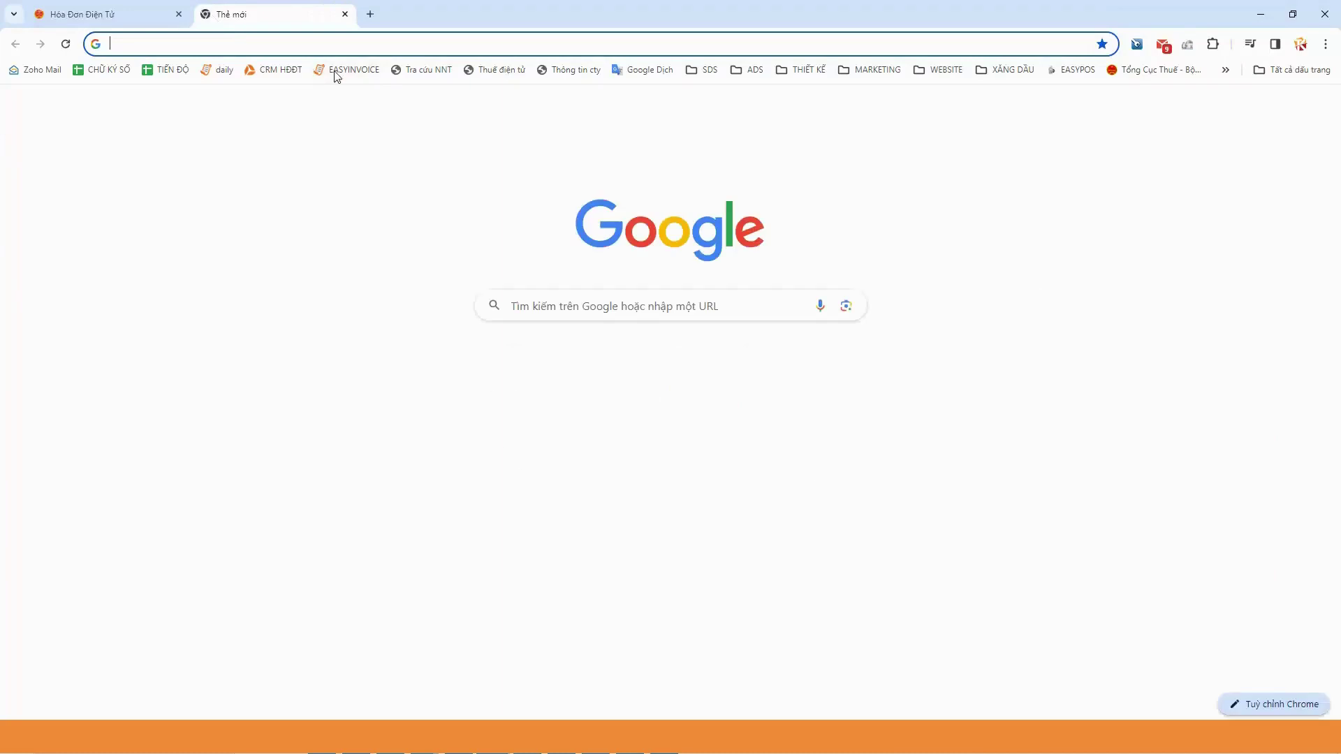
Log into EasyInvoice from its bookmark, entering the verification code
{"action": "left_click", "coordinate": [336, 76]}
{"action": "left_click", "coordinate": [1117, 418]}
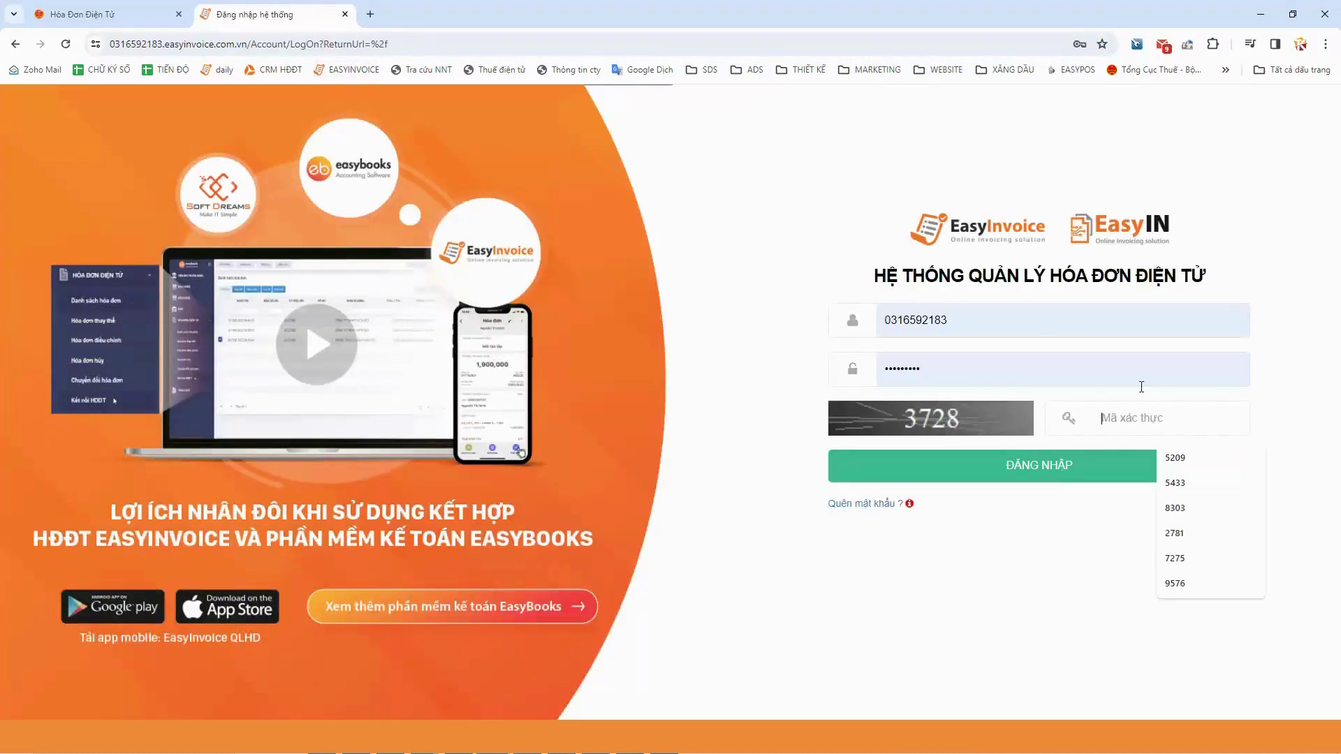
{"action": "key", "text": "Return"}
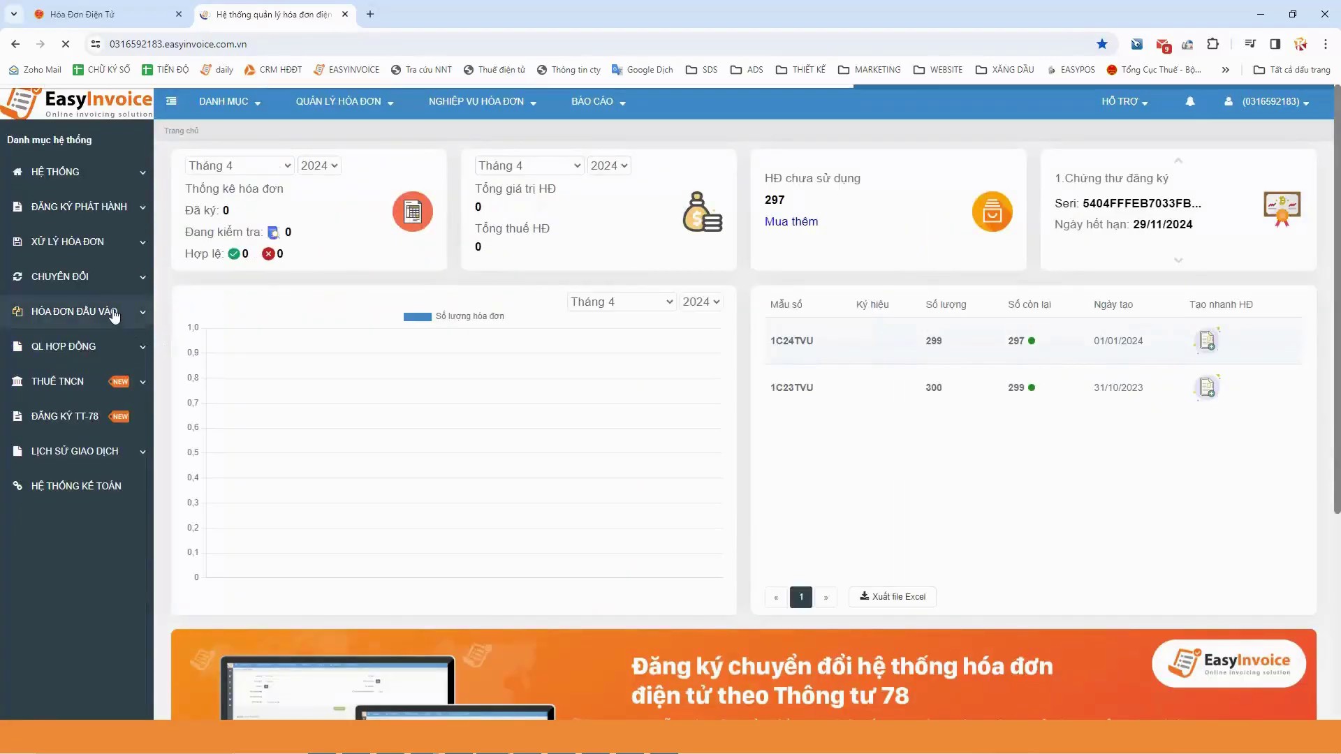
Open HÓA ĐƠN ĐẦU VÀO > Danh sách hóa đơn, accept the free 100-invoice package, and return to the tax portal
{"action": "left_click", "coordinate": [76, 312]}
{"action": "left_click", "coordinate": [76, 345]}
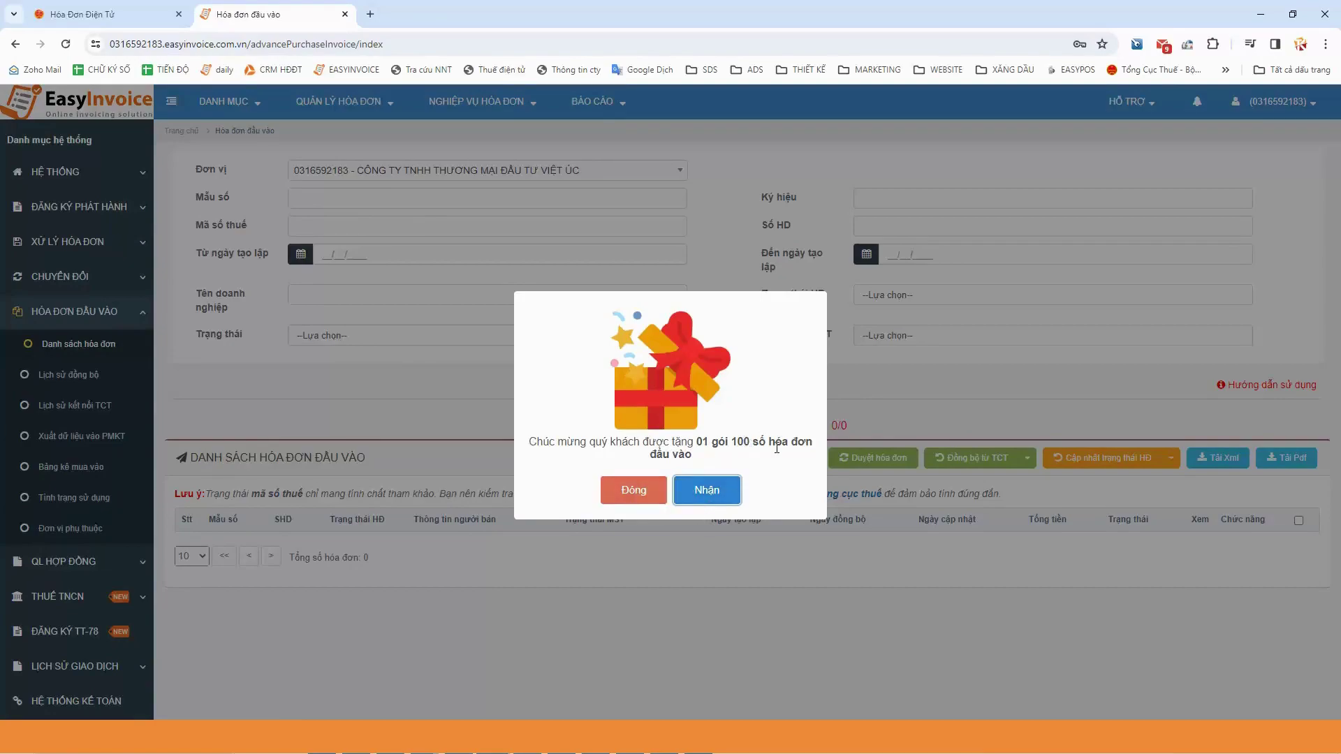
{"action": "left_click", "coordinate": [712, 497]}
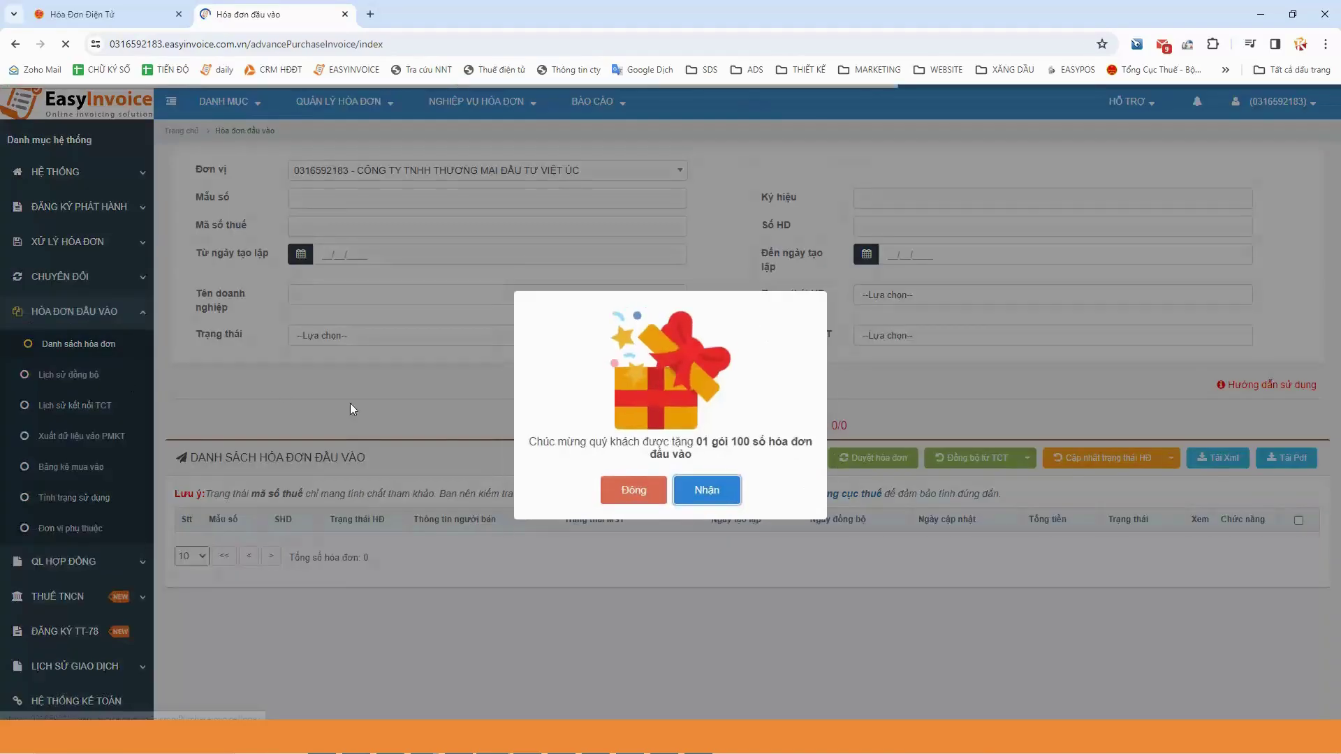
{"action": "left_click", "coordinate": [634, 489]}
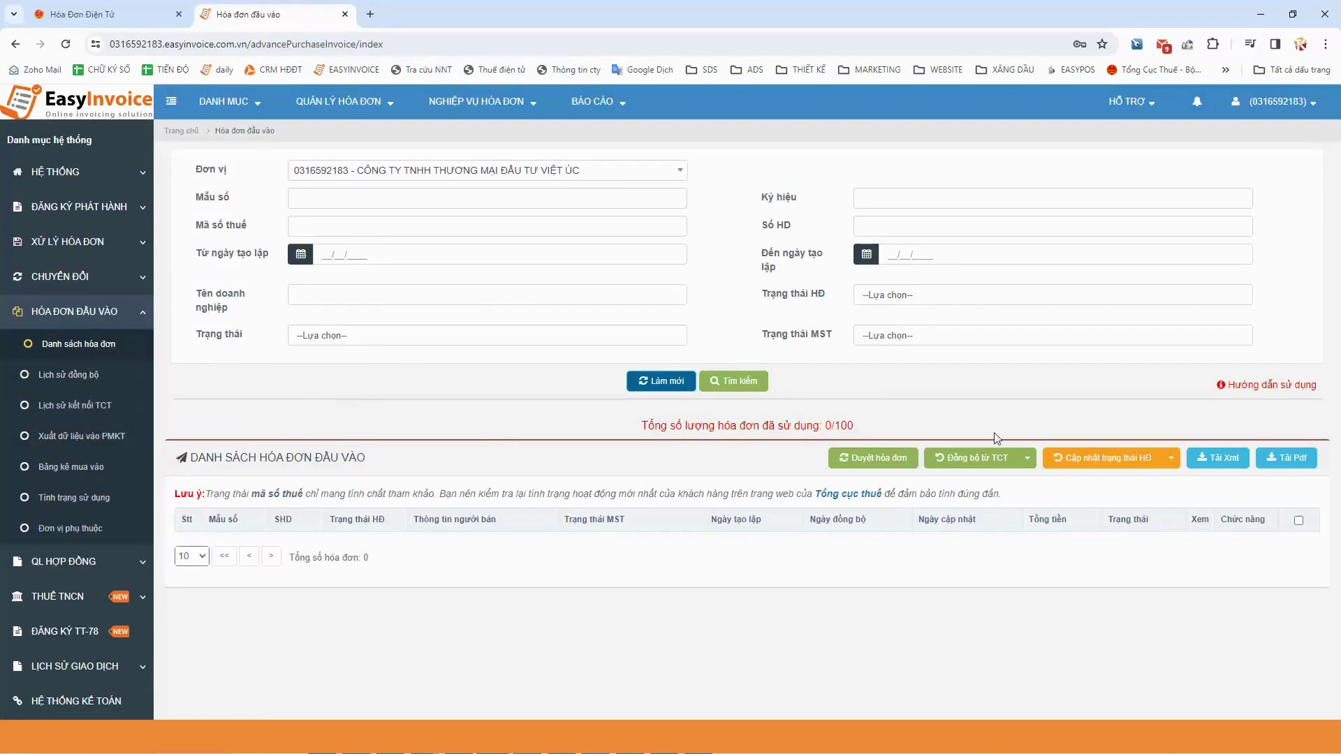
{"action": "left_click", "coordinate": [110, 16]}
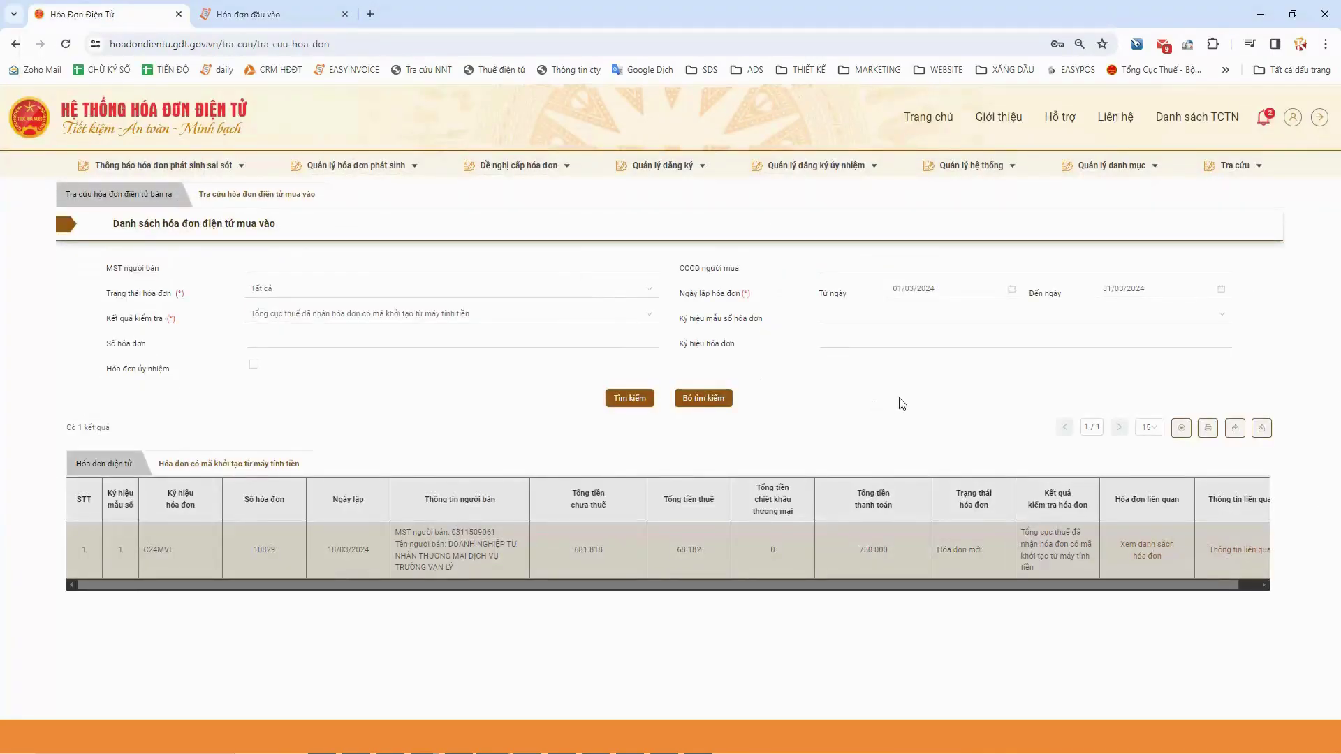